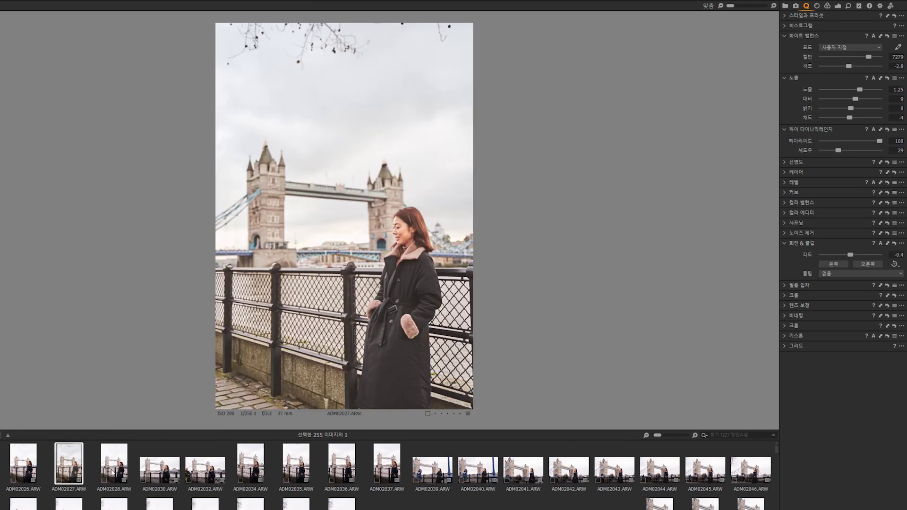
Apply the copied adjustments to ADM02028.ARW, and reset ADM02027.ARW to its unedited state
click(114, 465)
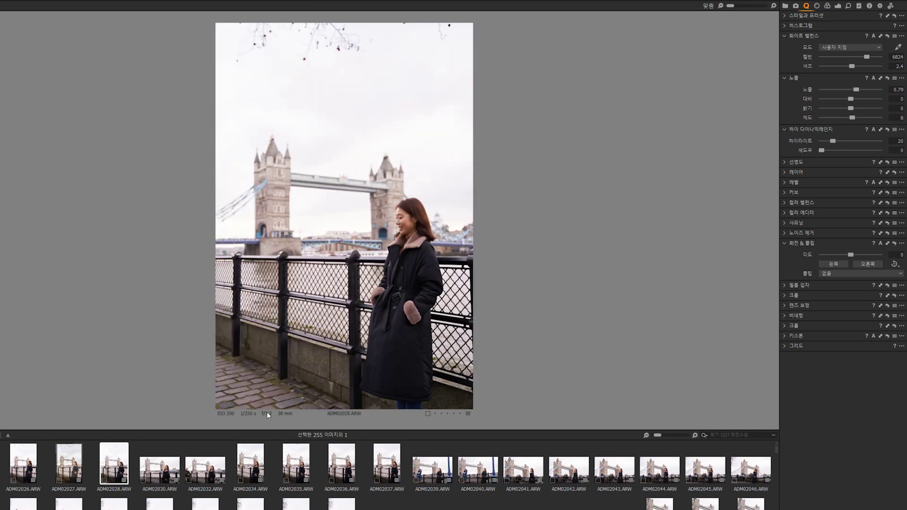
key(ctrl+shift+v)
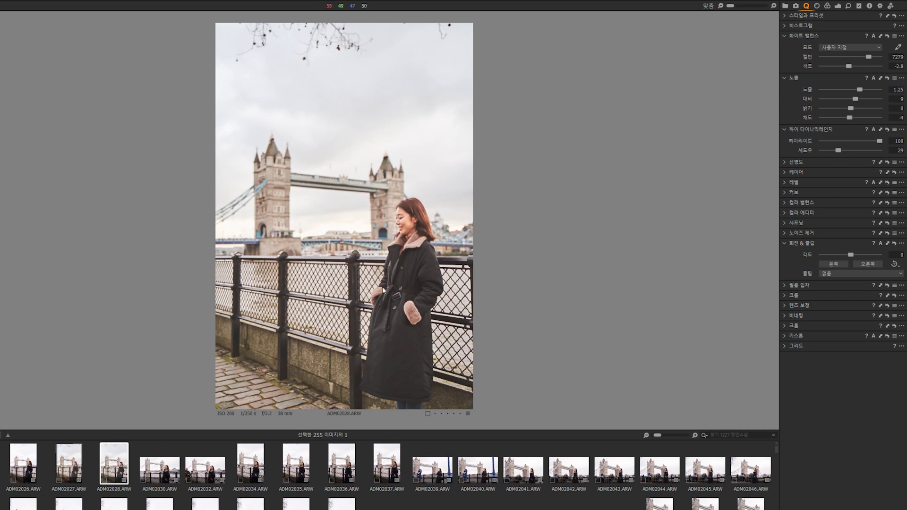
click(73, 468)
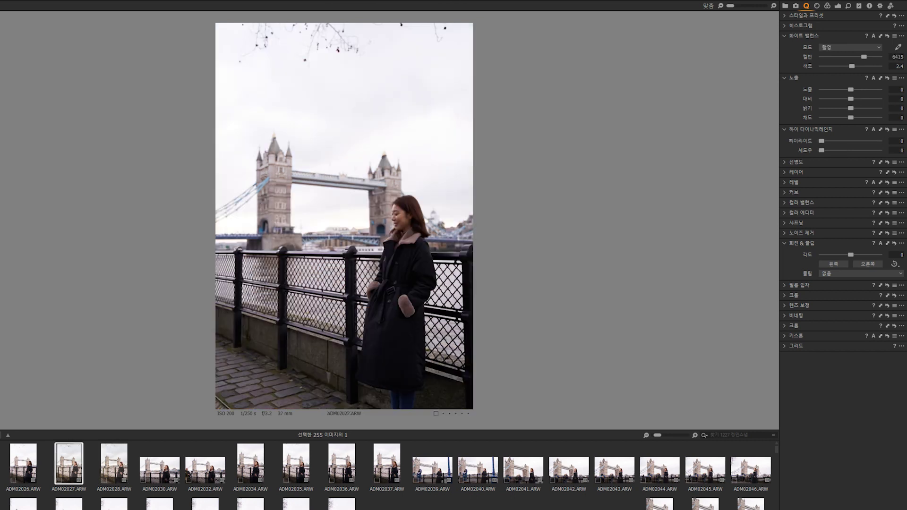
Show the histogram and set the exposure of ADM02027.ARW to 1.23, checking the woman's face up close
click(805, 26)
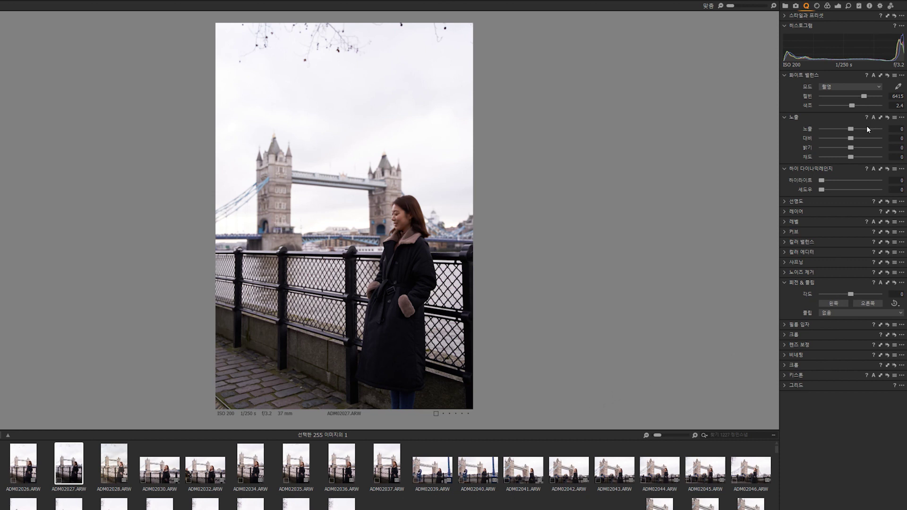
scroll(414, 226, up, 4)
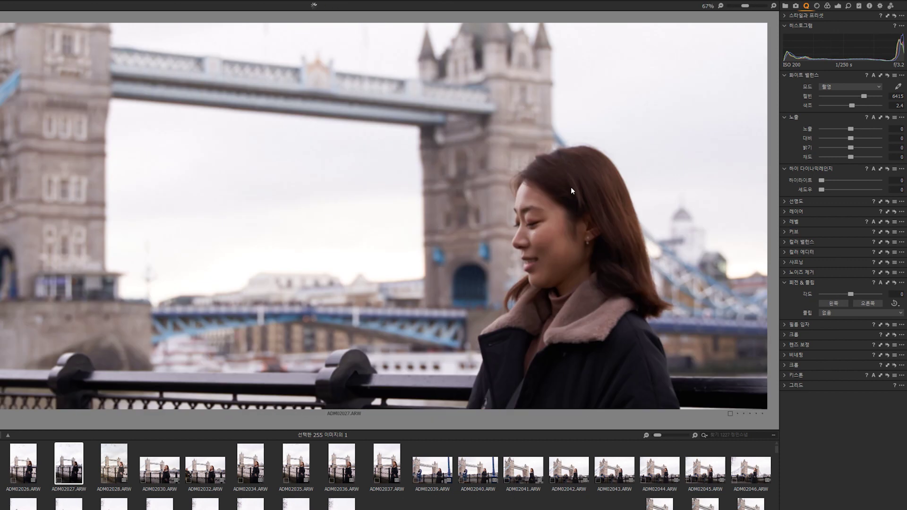
scroll(571, 187, down, 1)
drag(852, 130, 859, 131)
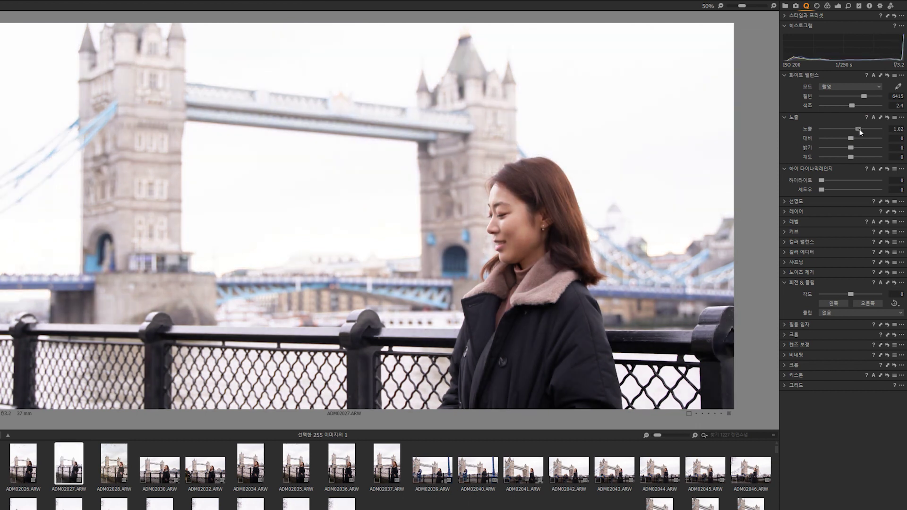
scroll(551, 214, up, 2)
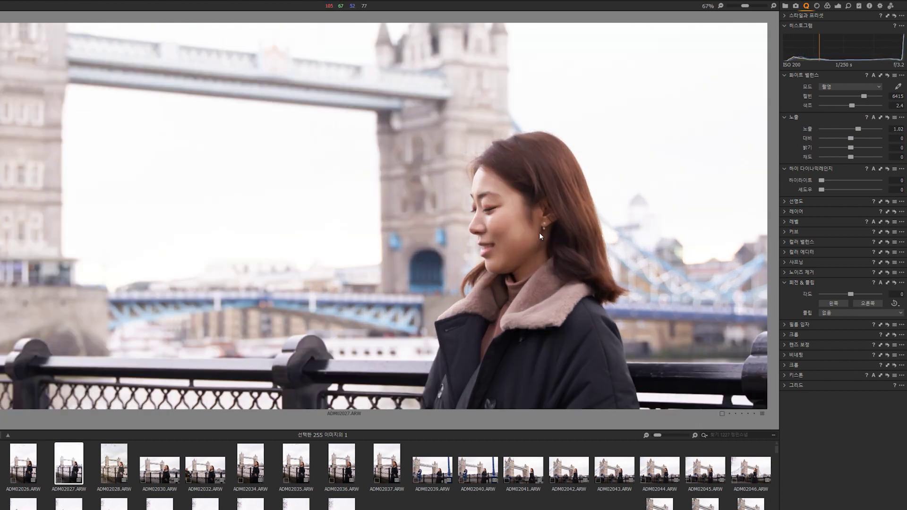
scroll(567, 164, down, 4)
scroll(409, 223, up, 2)
scroll(417, 218, down, 2)
Recover the sky by setting the High Dynamic Range highlight value to 100
drag(822, 180, 883, 182)
scroll(441, 137, down, 2)
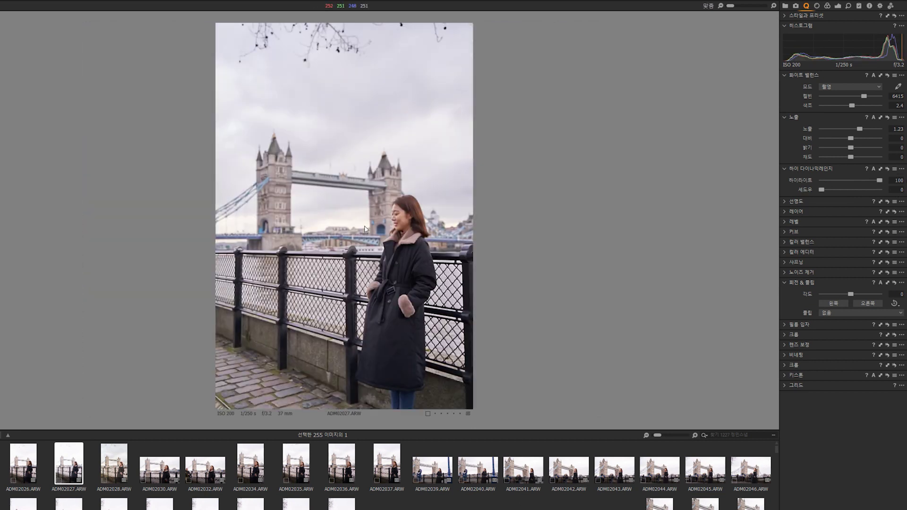
scroll(272, 115, up, 3)
scroll(272, 115, down, 3)
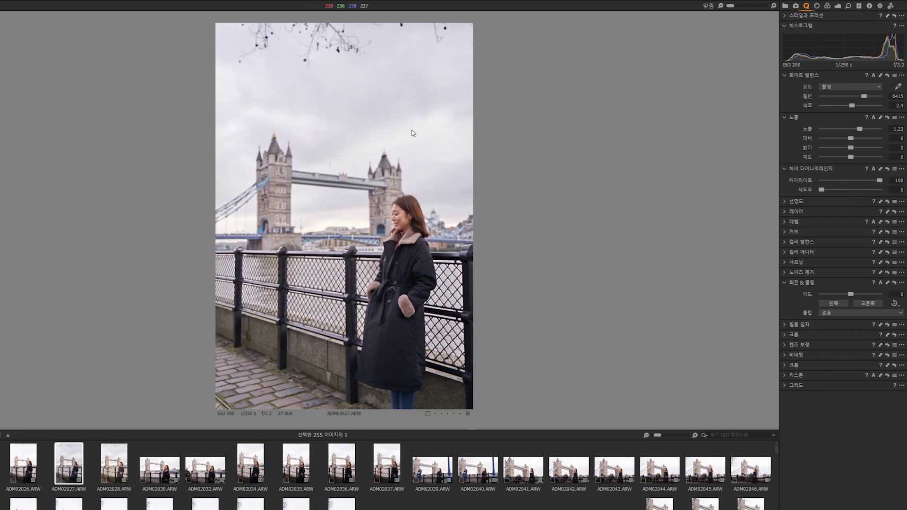
Try strong shadow and contrast values on the portrait, and settle on shadow 13 and contrast 1
drag(822, 190, 872, 191)
scroll(370, 236, up, 1)
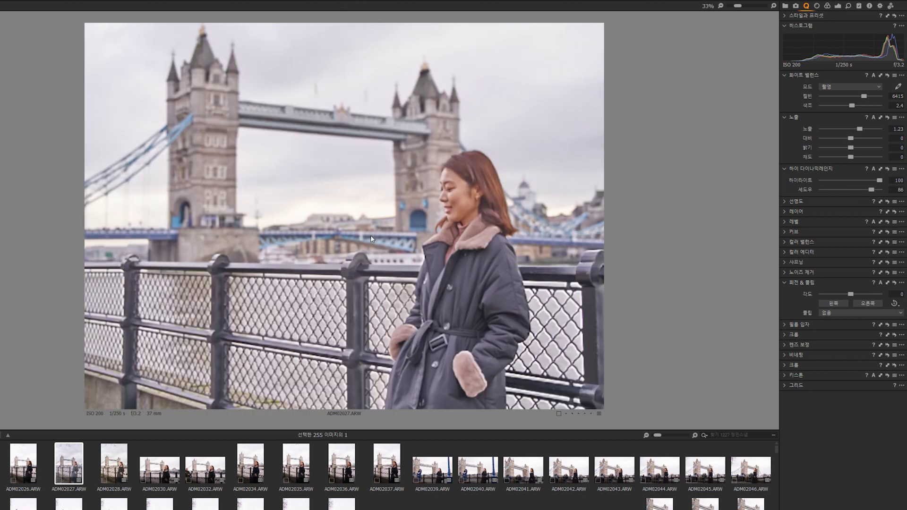
drag(851, 138, 872, 143)
double_click(872, 140)
drag(872, 190, 828, 189)
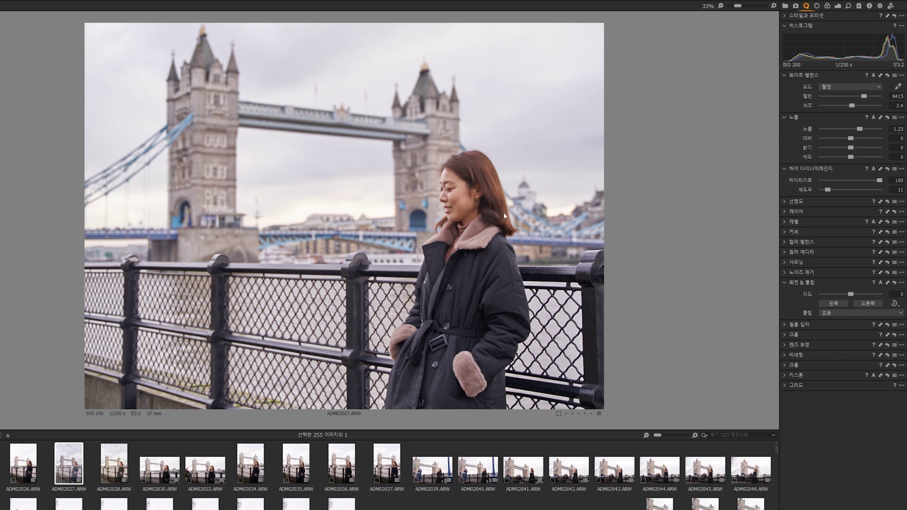
scroll(435, 197, up, 2)
drag(436, 197, 511, 213)
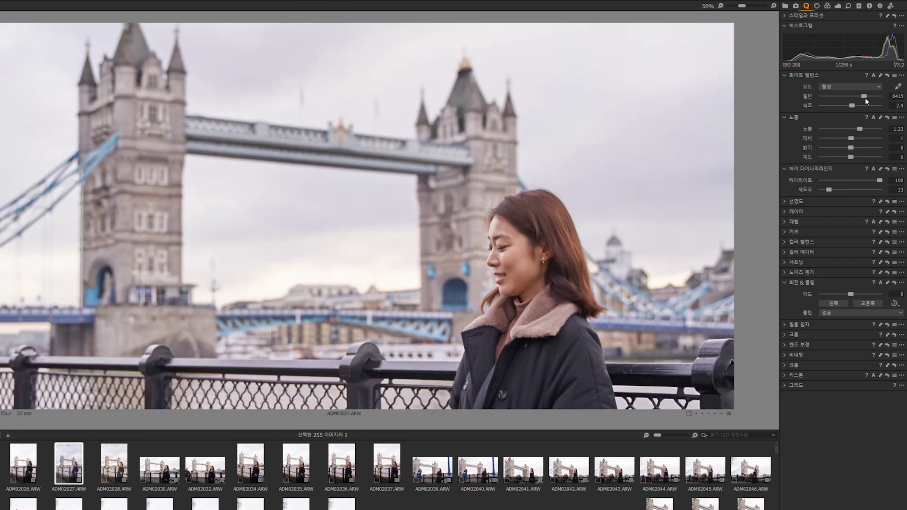
Warm the white balance to 7455 kelvin and set the tint to 0.4
drag(866, 97, 871, 98)
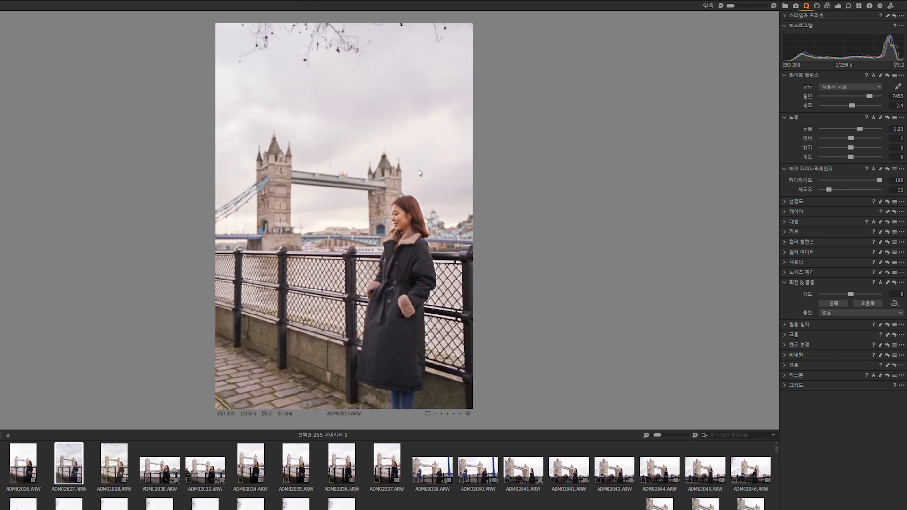
scroll(419, 200, up, 4)
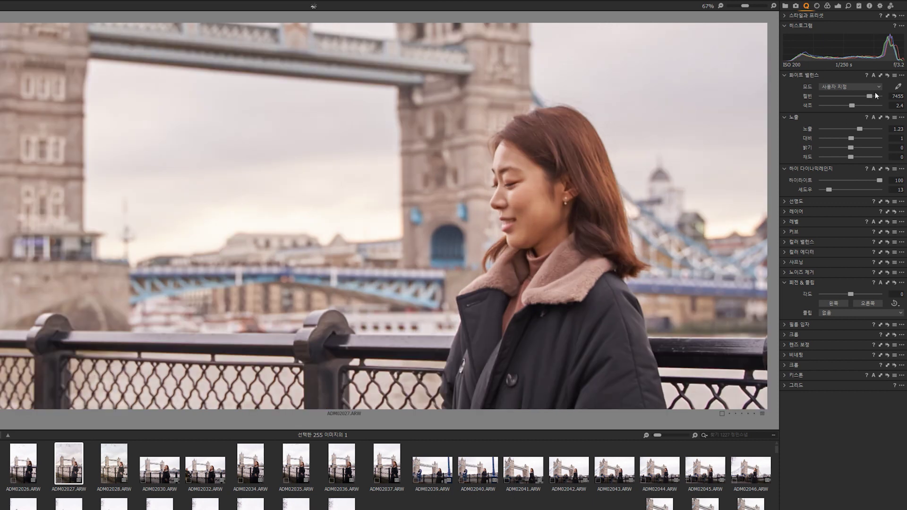
scroll(898, 97, down, 1)
scroll(899, 106, down, 2)
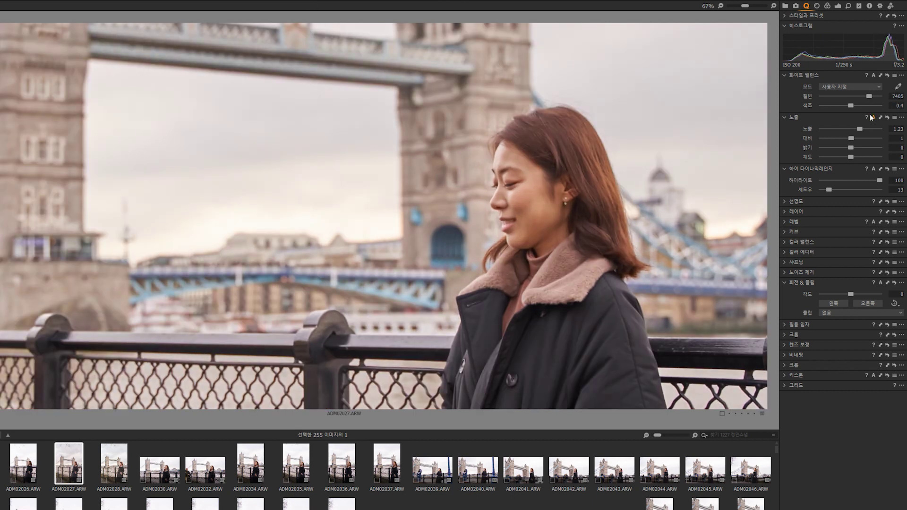
scroll(531, 180, down, 4)
scroll(412, 186, up, 5)
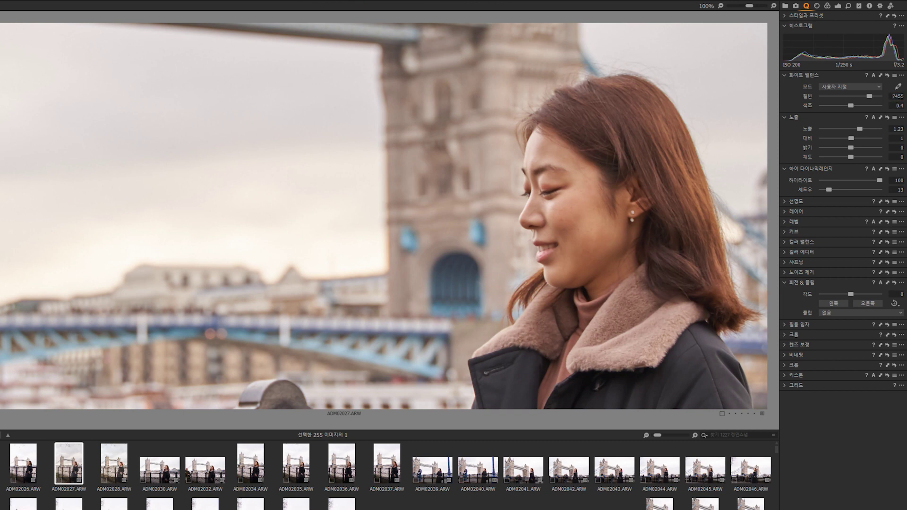
scroll(706, 164, down, 5)
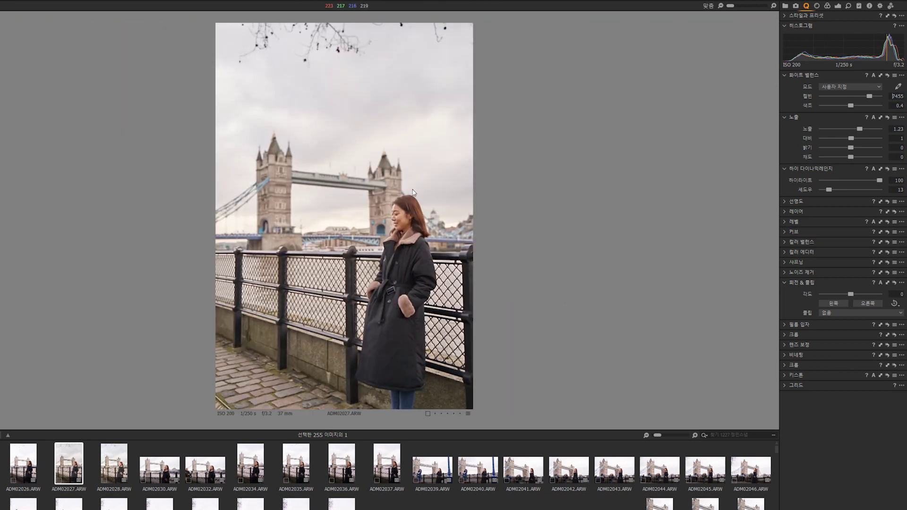
Set the photo's contrast to 8 and its saturation to -2, checking the skin tone
drag(861, 137, 856, 140)
scroll(649, 200, up, 2)
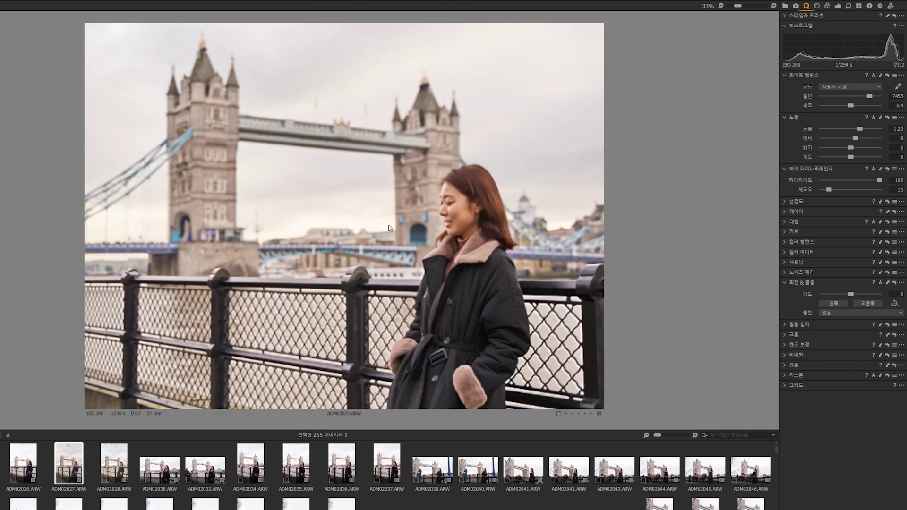
mouse_move(854, 158)
mouse_down()
mouse_move(820, 157)
mouse_move(850, 151)
mouse_up()
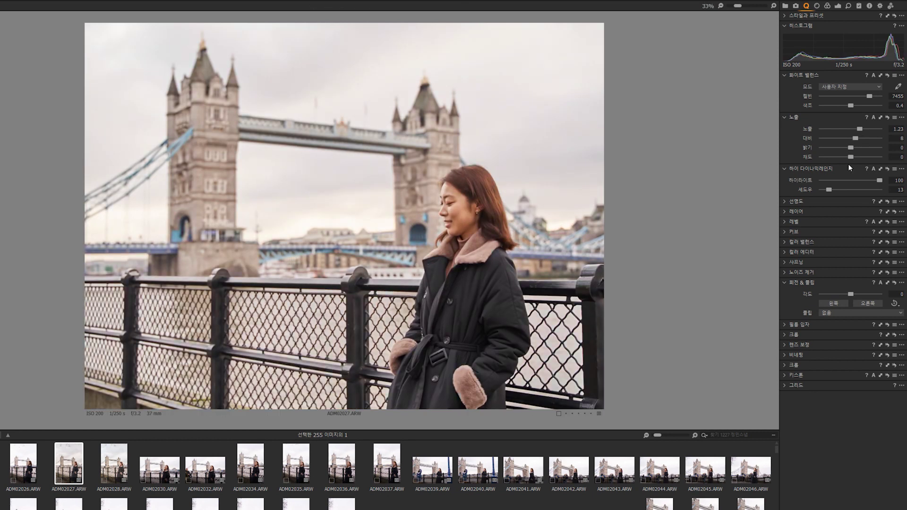
text(-2)
key(Return)
scroll(440, 210, up, 4)
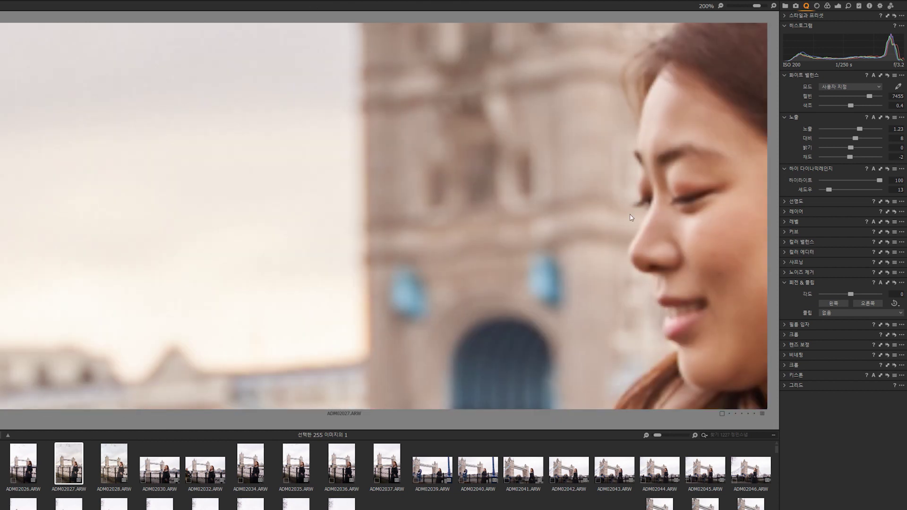
scroll(652, 228, down, 2)
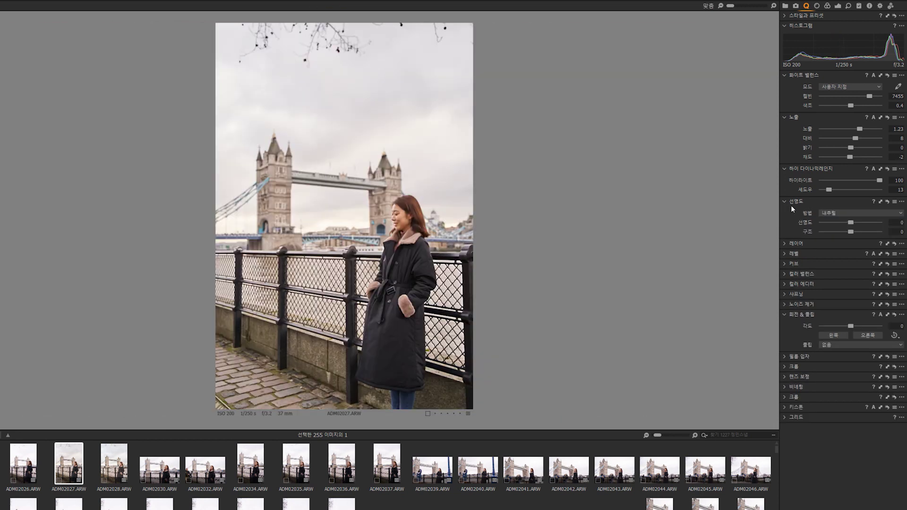
Try different sharpening amounts while checking the woman's face, and collapse the detail tools
click(801, 200)
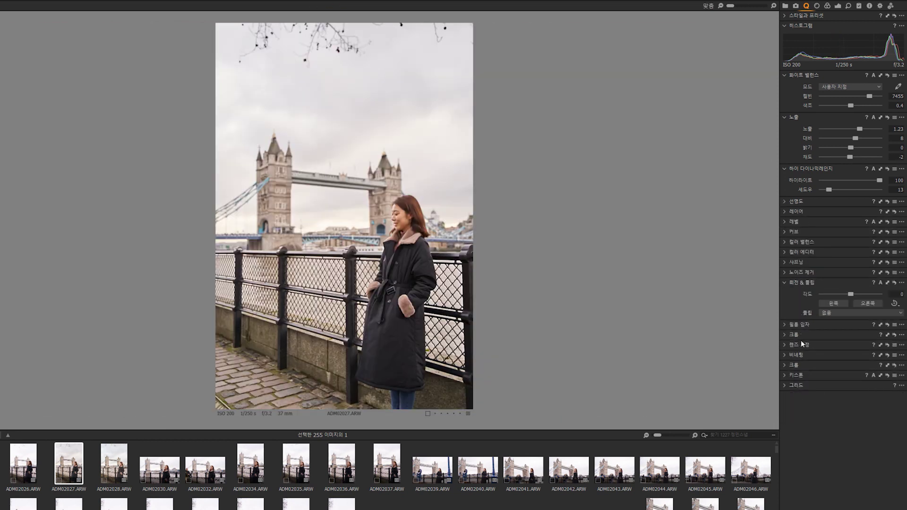
click(799, 263)
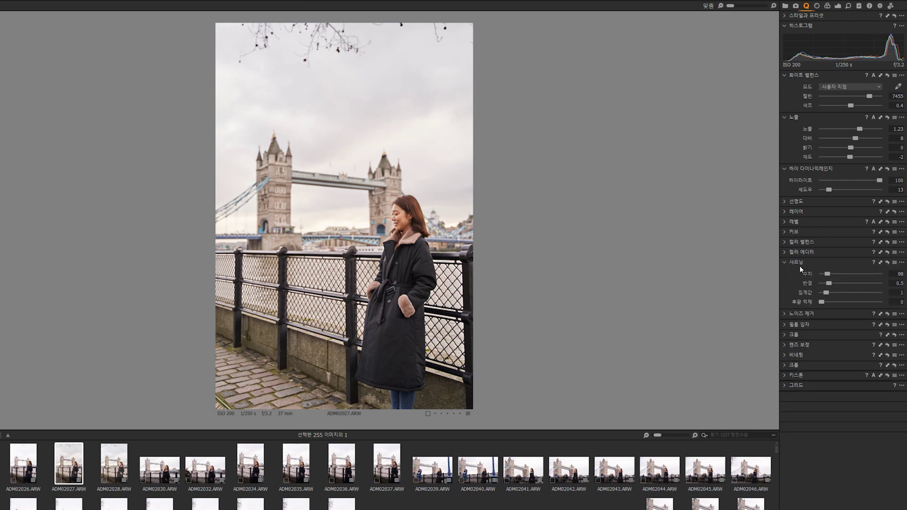
click(826, 275)
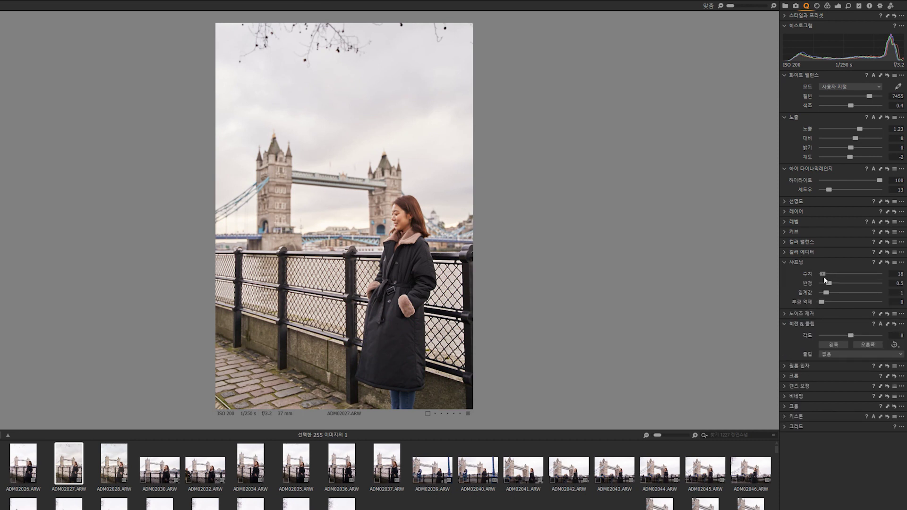
double_click(386, 221)
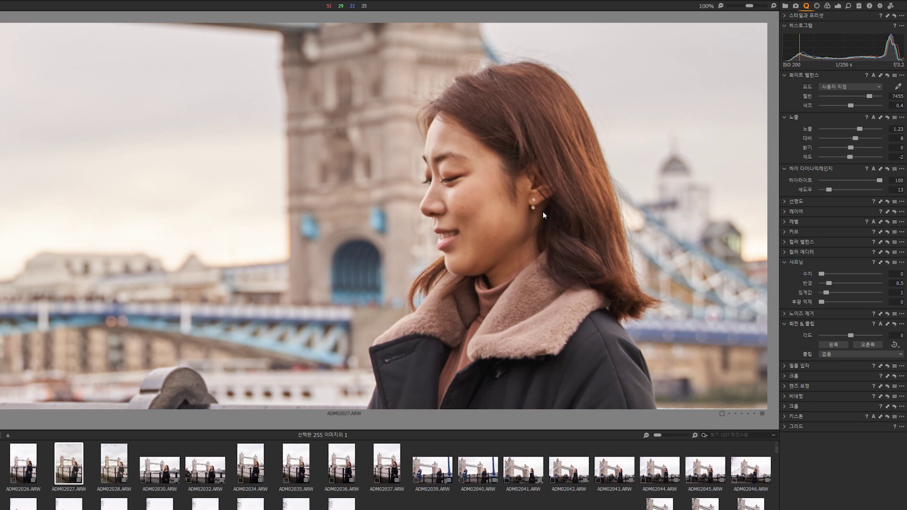
drag(841, 276, 865, 277)
click(795, 313)
key(ctrl+0)
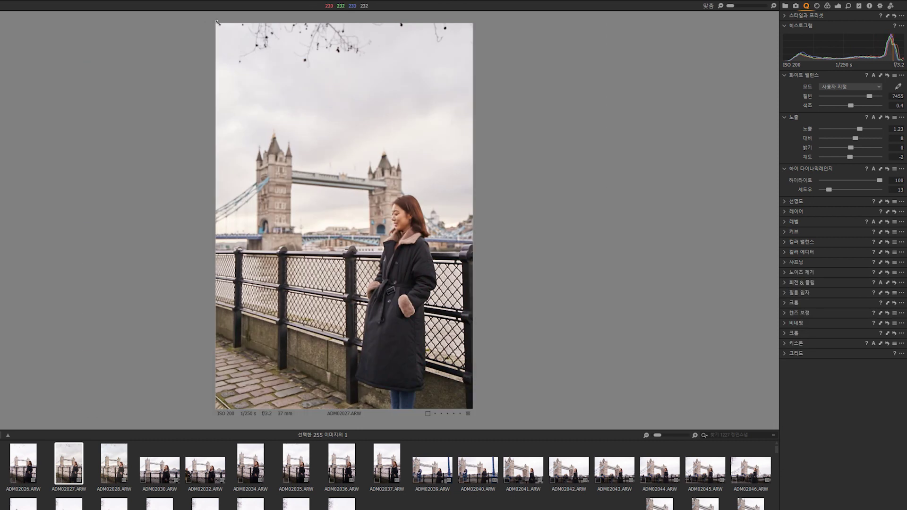
Crop the photo to trim part of the branches in the sky and a little of both sides
drag(218, 23, 238, 56)
mouse_move(328, 203)
mouse_down()
mouse_move(310, 202)
mouse_move(316, 209)
mouse_up()
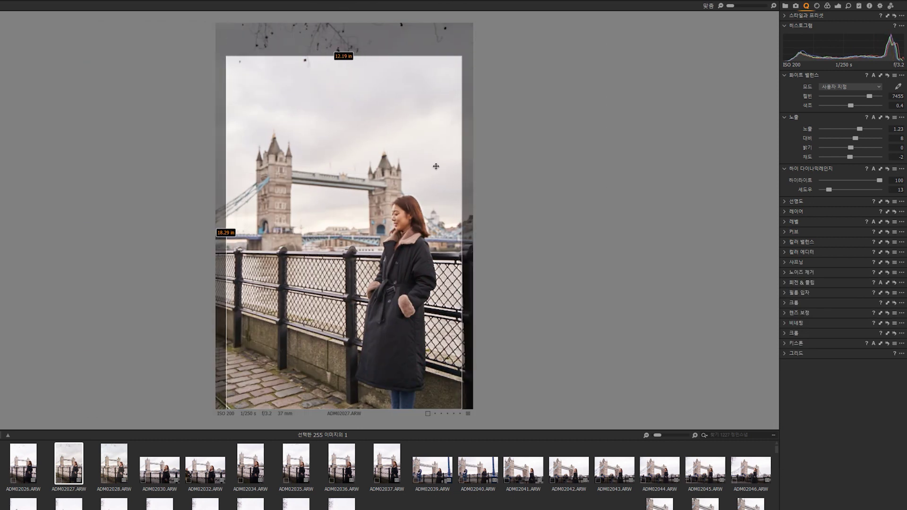
mouse_move(461, 56)
mouse_down()
mouse_move(446, 89)
mouse_move(470, 77)
mouse_move(470, 61)
mouse_up()
scroll(505, 190, up, 5)
scroll(505, 190, down, 5)
key(ctrl+z)
Examine the branches and the sky along the upper edge of the cropped photo
scroll(413, 178, up, 6)
scroll(413, 179, down, 6)
scroll(341, 30, up, 6)
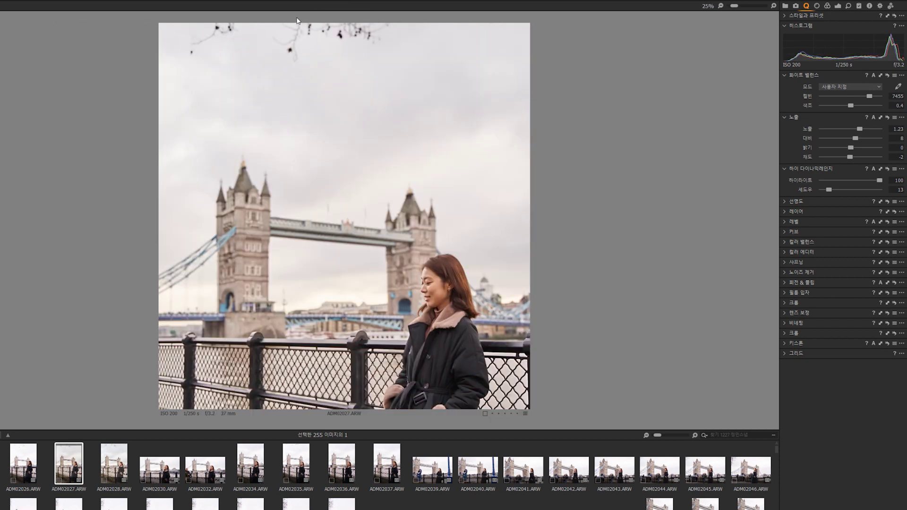
scroll(316, 30, down, 6)
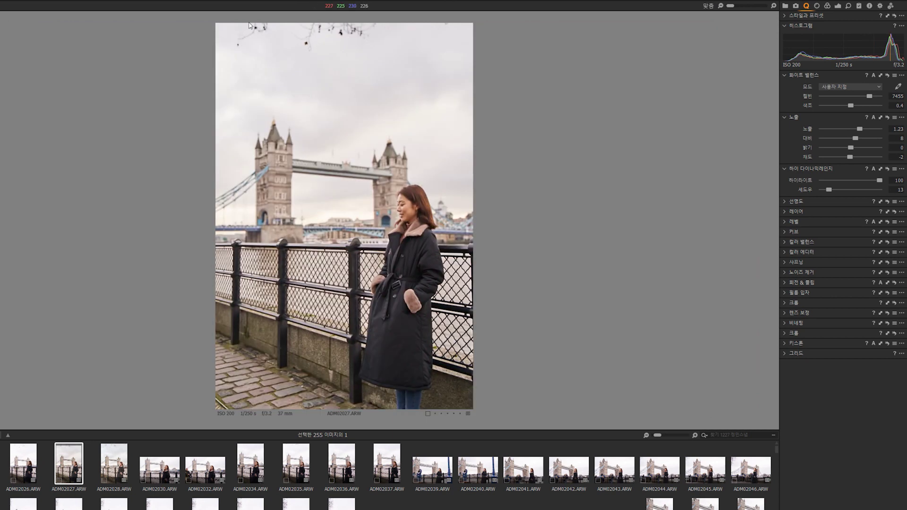
scroll(344, 37, up, 4)
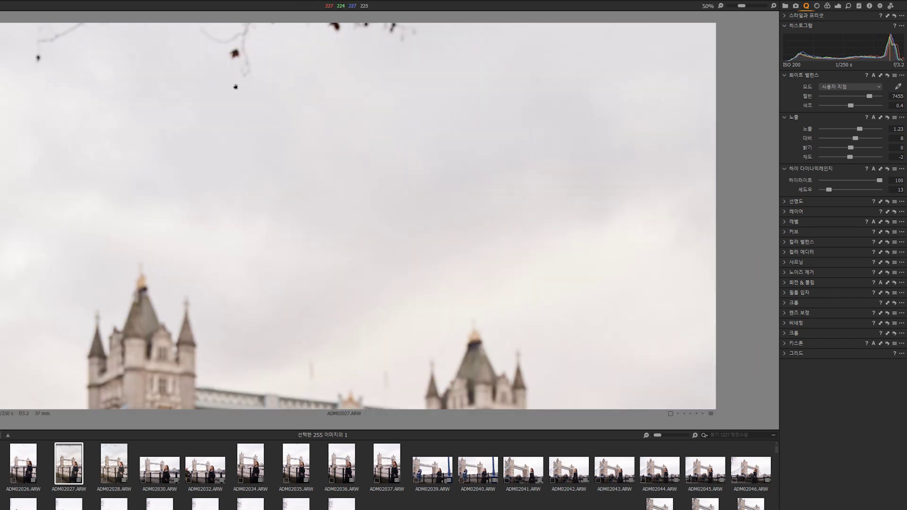
drag(215, 54, 245, 189)
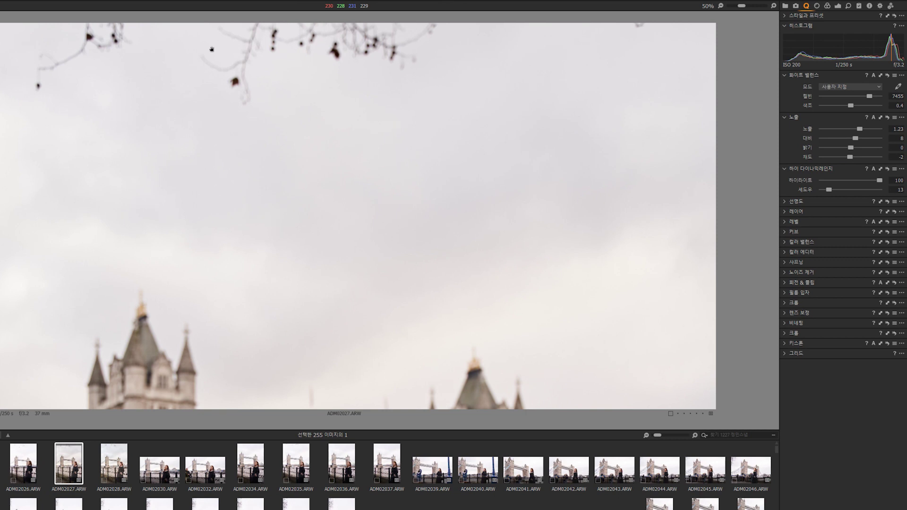
scroll(211, 49, down, 2)
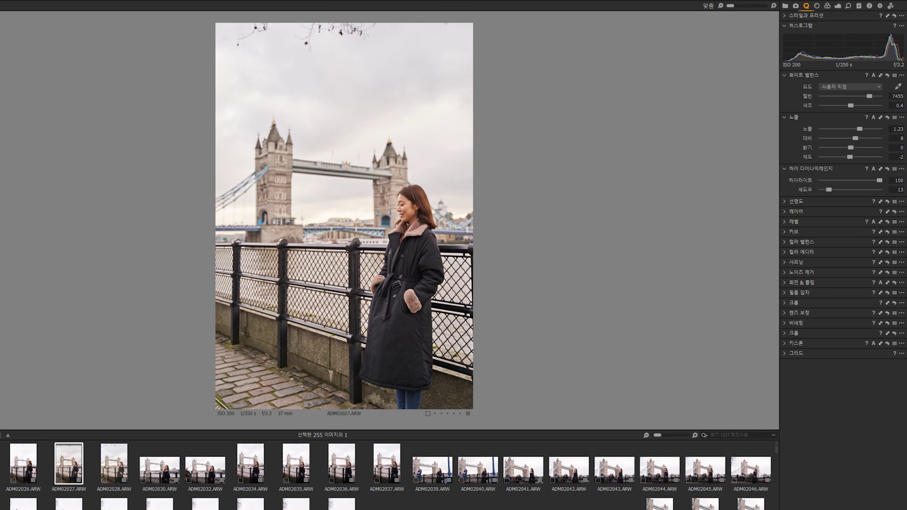
Raise the exposure of the cropped photo to 1.63
click(891, 130)
key(Up)
key(Up)
key(Up)
key(Up)
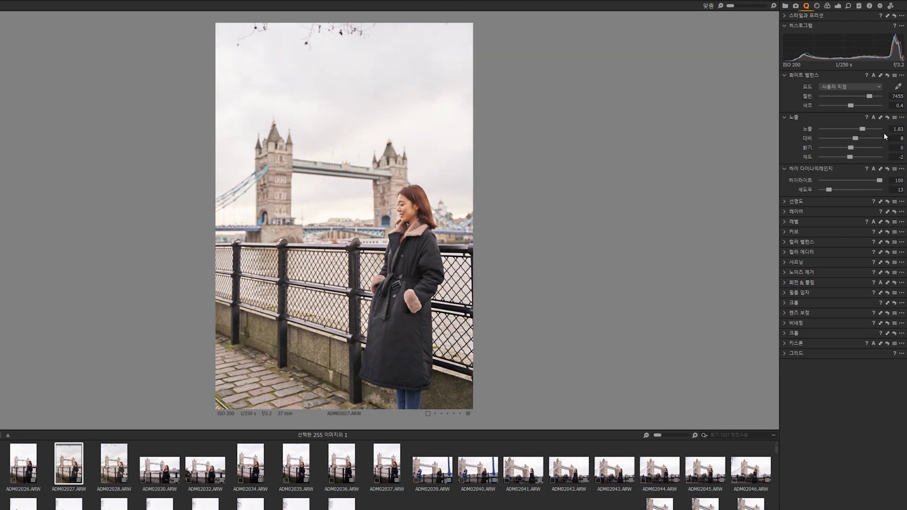
Adjust the RGB levels, setting the shadow input to 7 and the highlight output to 252
scroll(419, 210, up, 5)
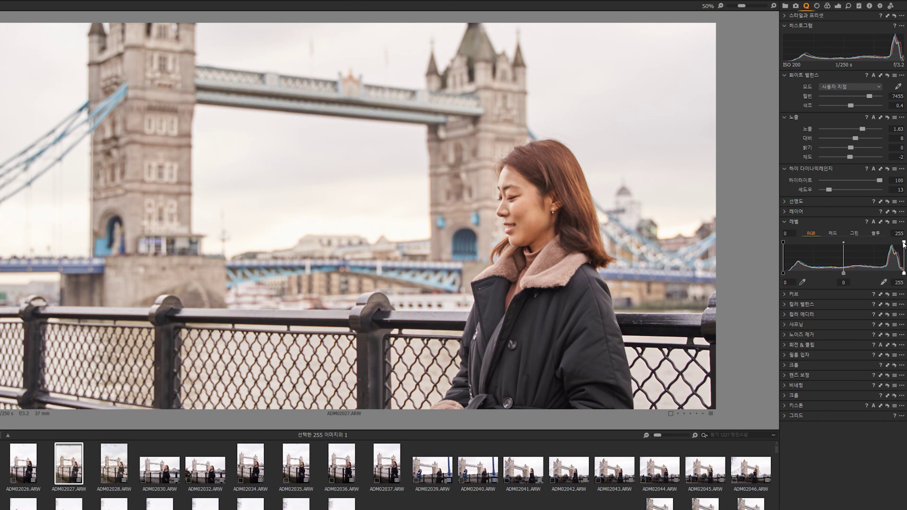
drag(904, 242, 904, 244)
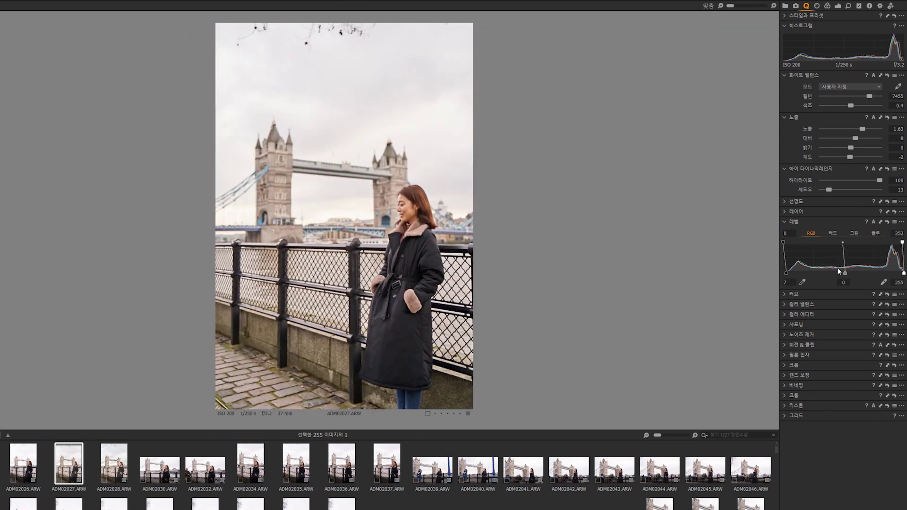
Set the RGB levels midtone to 0.02, the shadow input to 13 and the shadow output to 7
drag(845, 273, 843, 273)
key(Down)
click(793, 283)
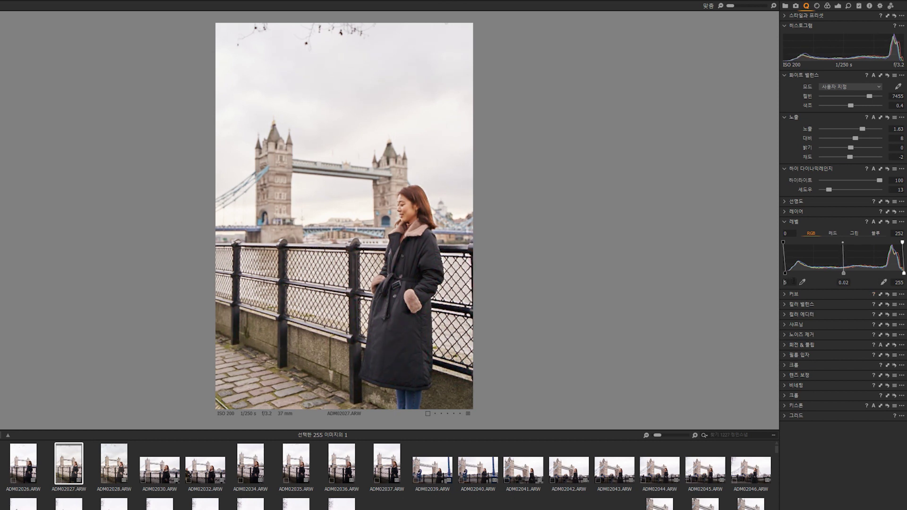
click(786, 282)
text(13)
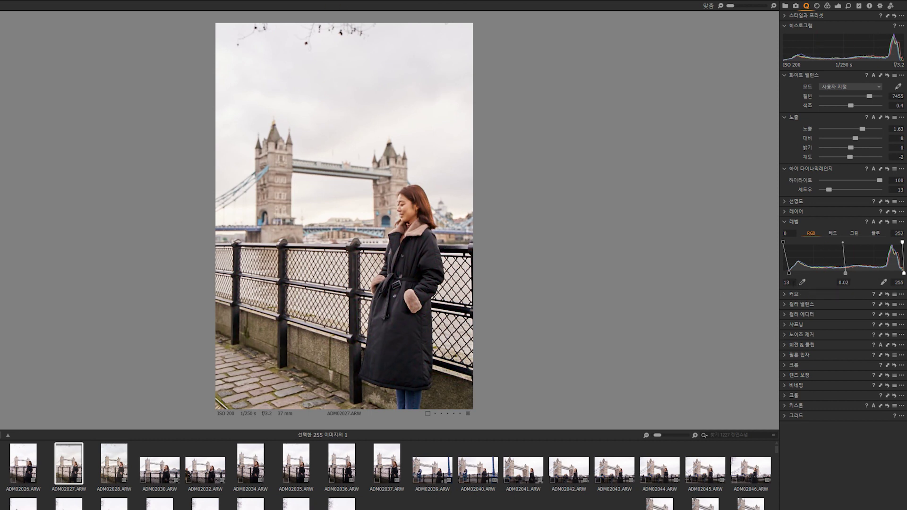
drag(783, 243, 737, 278)
Shape the luma curve with a brighter upper range and lift its black point to an output of 7
click(798, 298)
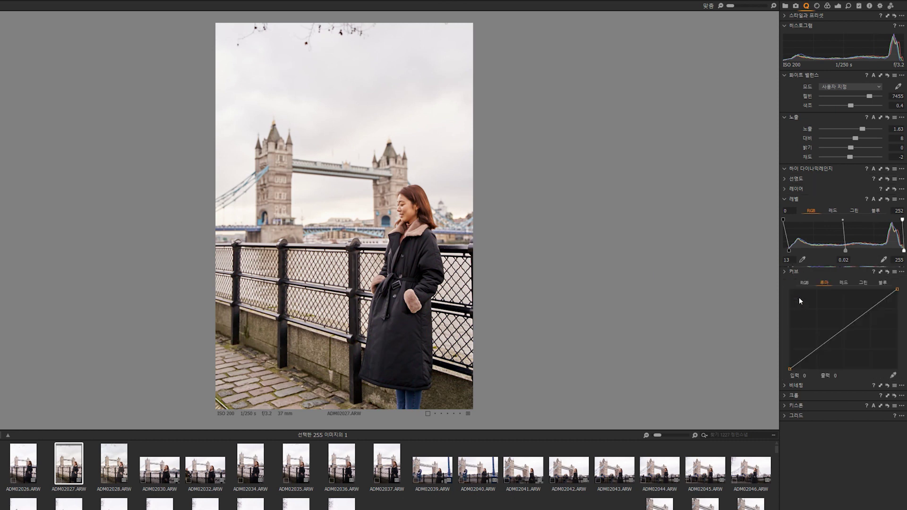
click(895, 273)
click(866, 316)
drag(871, 310, 871, 307)
drag(790, 369, 774, 367)
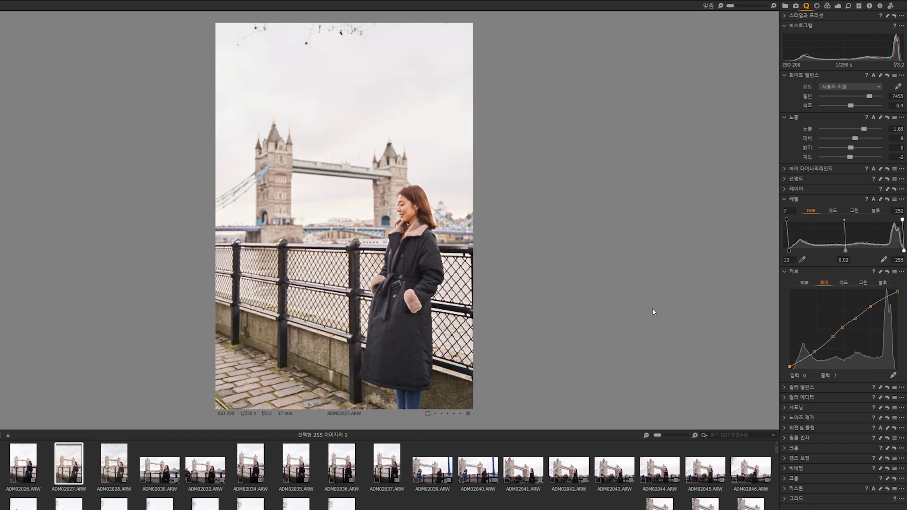
Fine-tune the upper point of the luma curve while checking the face and sky at close range
scroll(348, 229, up, 3)
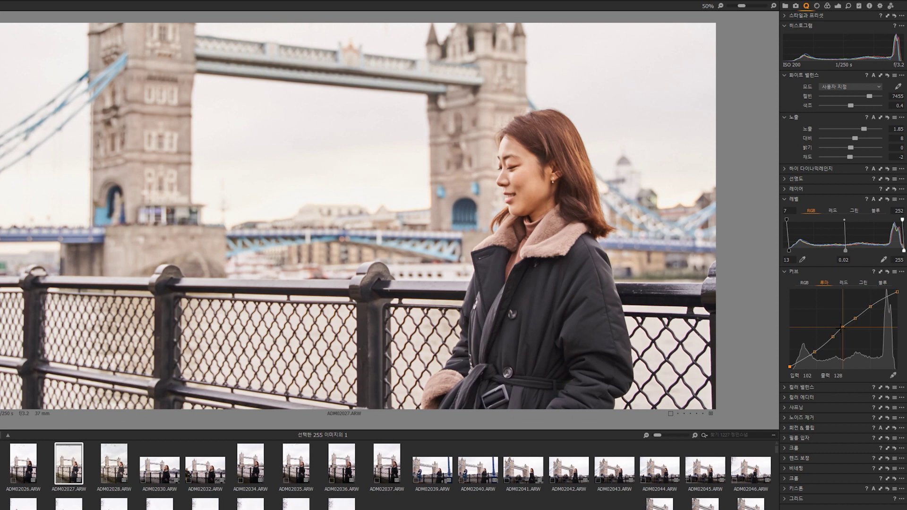
drag(871, 307, 872, 308)
double_click(363, 156)
scroll(334, 215, up, 3)
scroll(377, 230, down, 3)
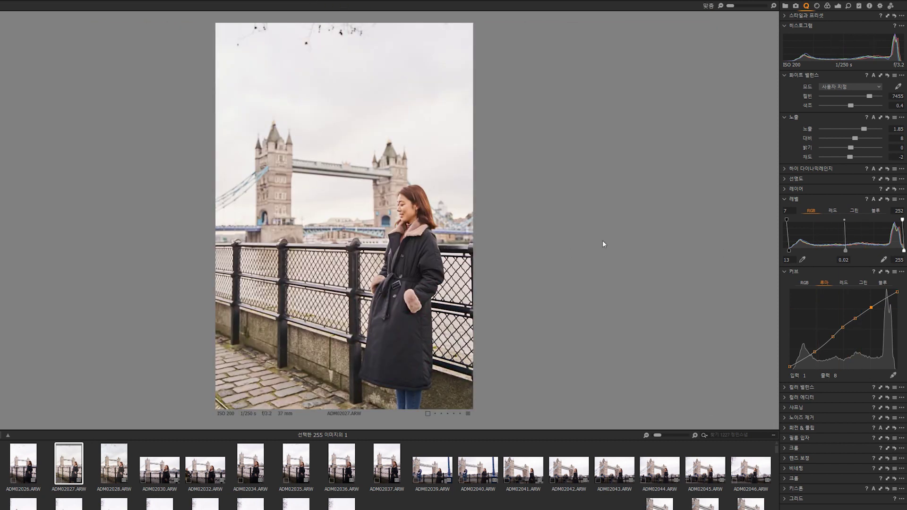
scroll(369, 225, up, 2)
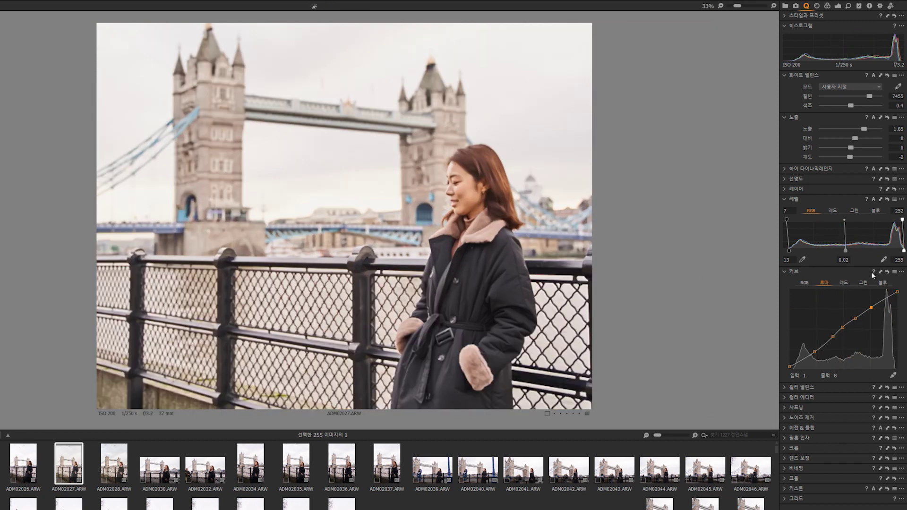
click(790, 367)
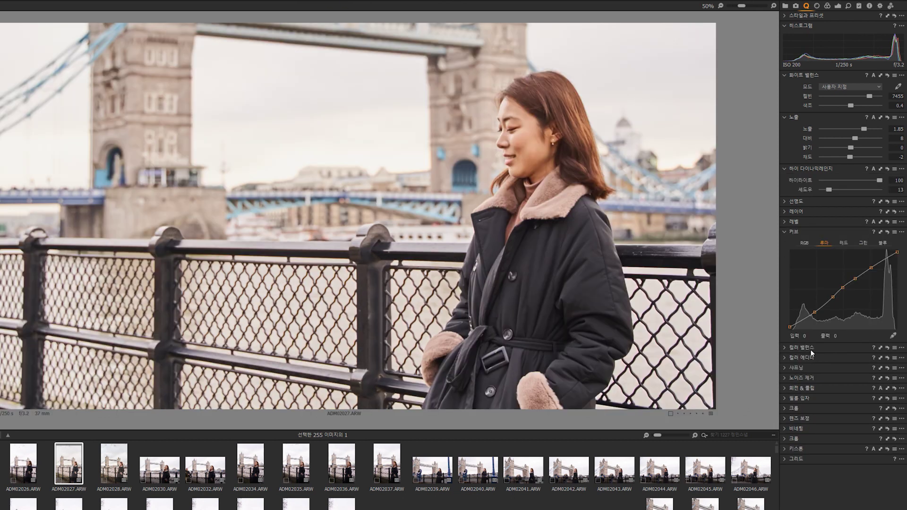
Tint the colour balance shadows slightly toward yellow and the midtones slightly toward orange
click(812, 353)
click(879, 296)
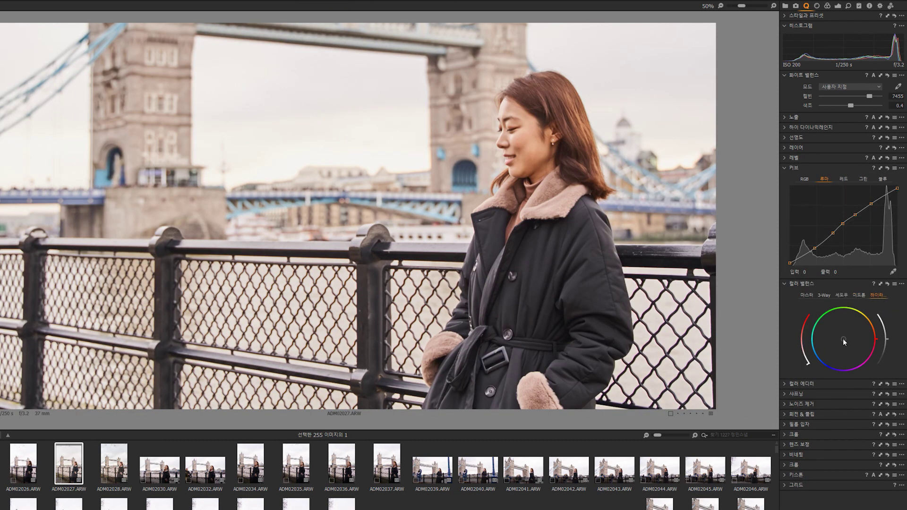
double_click(605, 293)
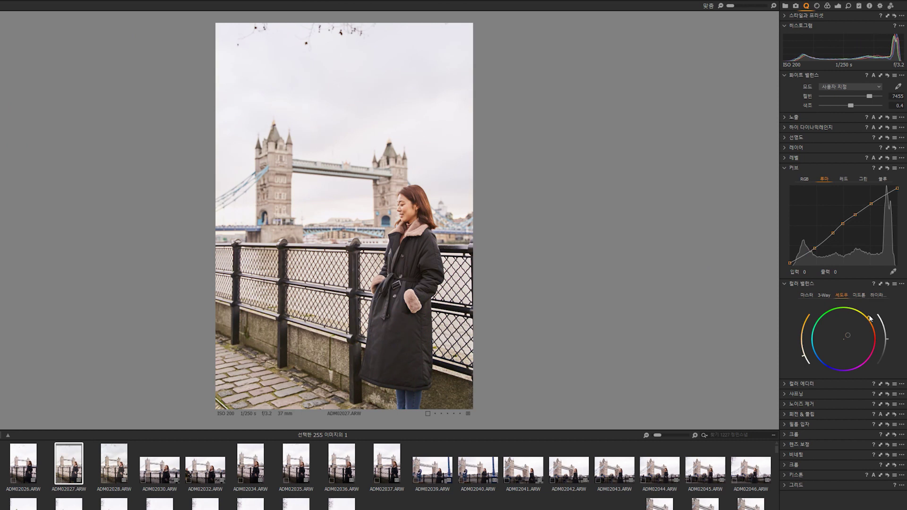
mouse_move(870, 318)
mouse_down()
mouse_move(877, 356)
mouse_move(784, 287)
mouse_move(871, 317)
mouse_move(832, 299)
mouse_move(816, 382)
mouse_move(876, 330)
mouse_move(833, 352)
mouse_move(862, 327)
mouse_up()
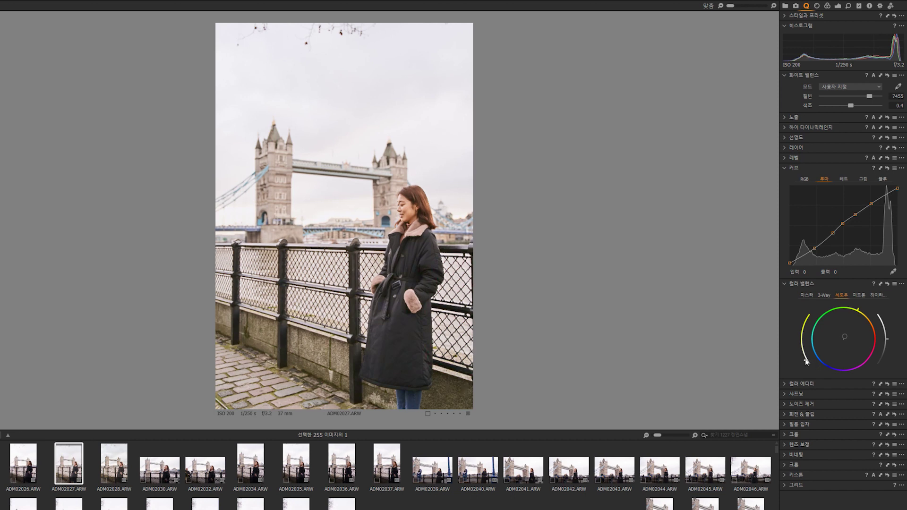
drag(859, 309, 851, 334)
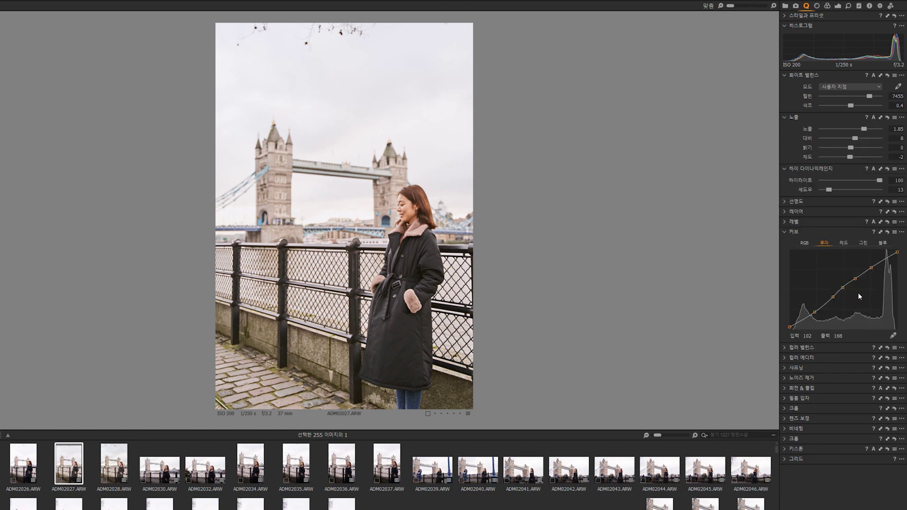
click(858, 278)
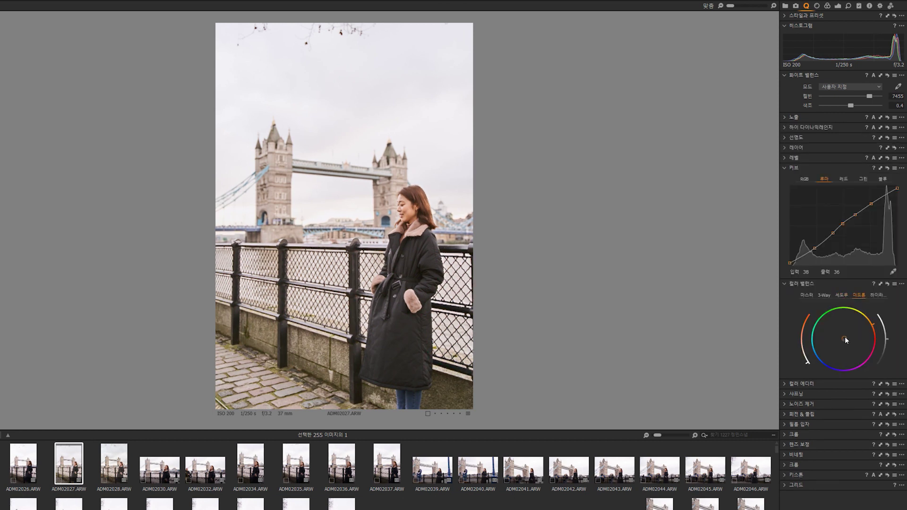
mouse_move(851, 333)
mouse_down()
mouse_move(836, 327)
mouse_move(841, 340)
mouse_move(855, 339)
mouse_up()
Give the master colour balance a faint yellow-orange tint with very low saturation
click(817, 295)
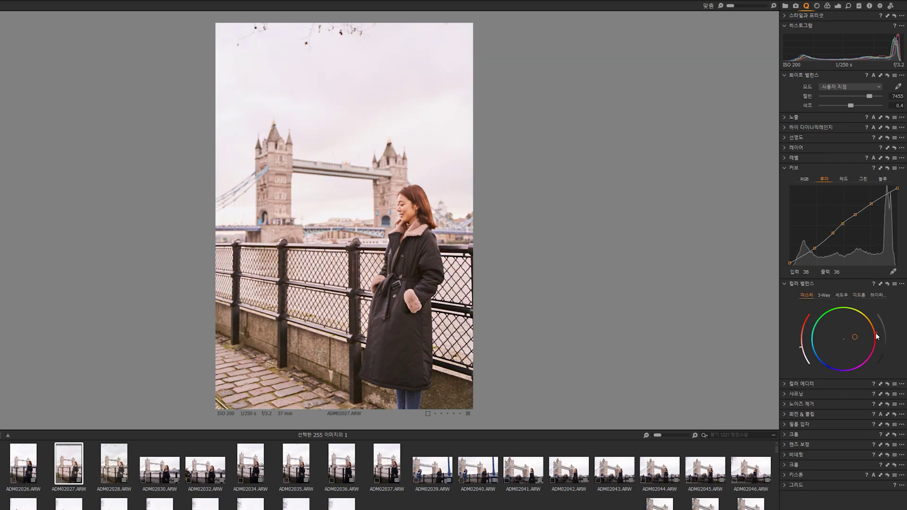
click(877, 295)
click(807, 295)
mouse_move(856, 333)
mouse_down()
mouse_move(854, 312)
mouse_move(864, 368)
mouse_move(873, 318)
mouse_move(777, 344)
mouse_move(870, 324)
mouse_move(800, 327)
mouse_move(853, 310)
mouse_move(866, 316)
mouse_up()
mouse_move(813, 360)
mouse_down()
mouse_move(803, 356)
mouse_move(811, 363)
mouse_up()
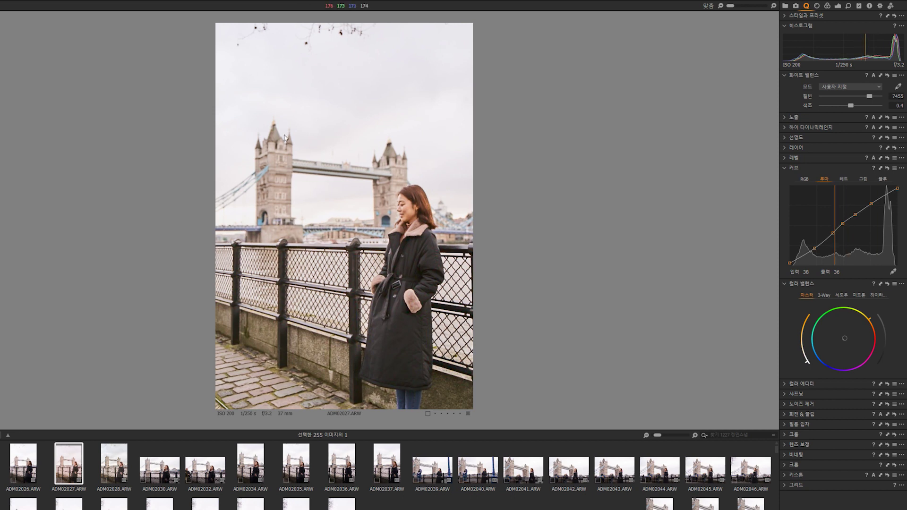
Compare the photo before and after the colour adjustments and inspect it at close range
click(313, 5)
key(ctrl+z)
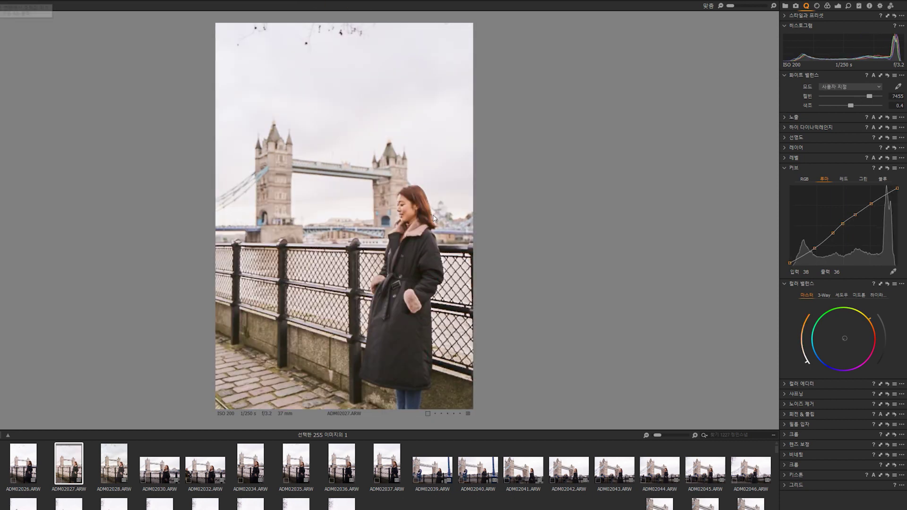
scroll(348, 221, up, 3)
scroll(637, 238, down, 3)
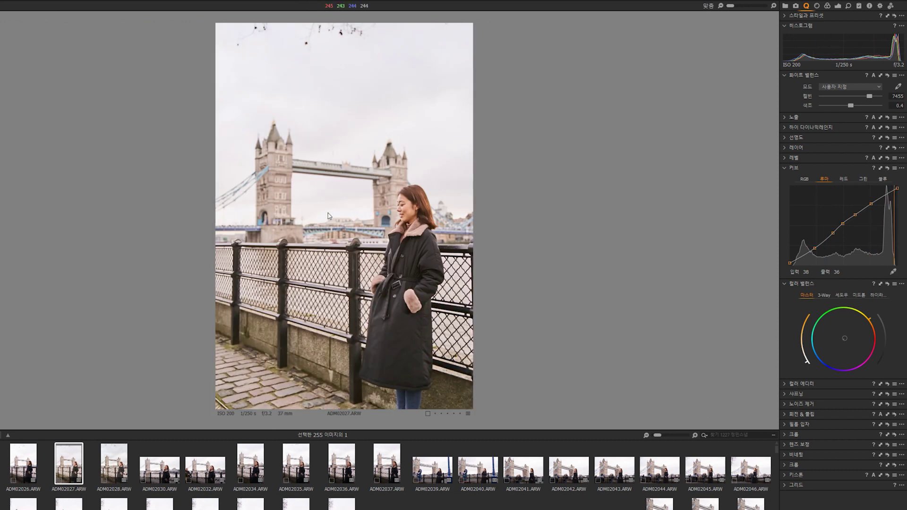
Compare the tone and colour of ADM02027.ARW with ADM02028.ARW by switching between the two photos
click(114, 467)
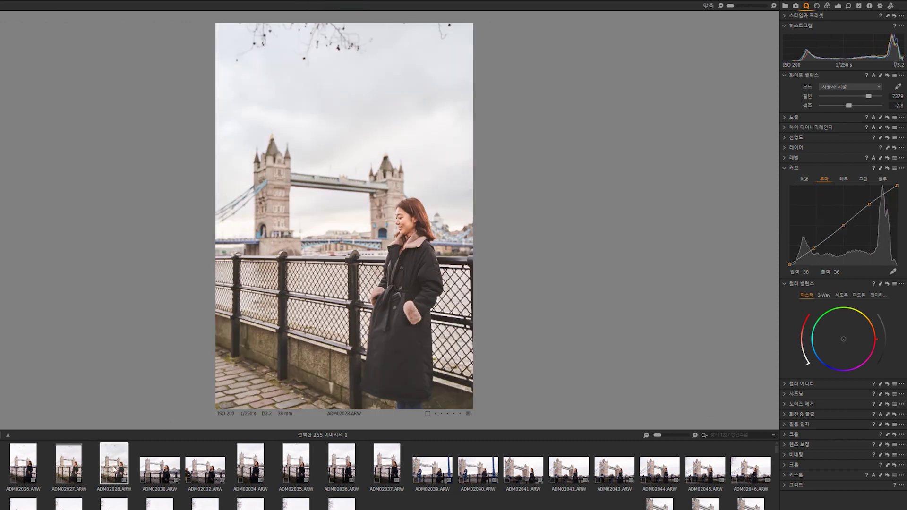
click(84, 468)
click(105, 474)
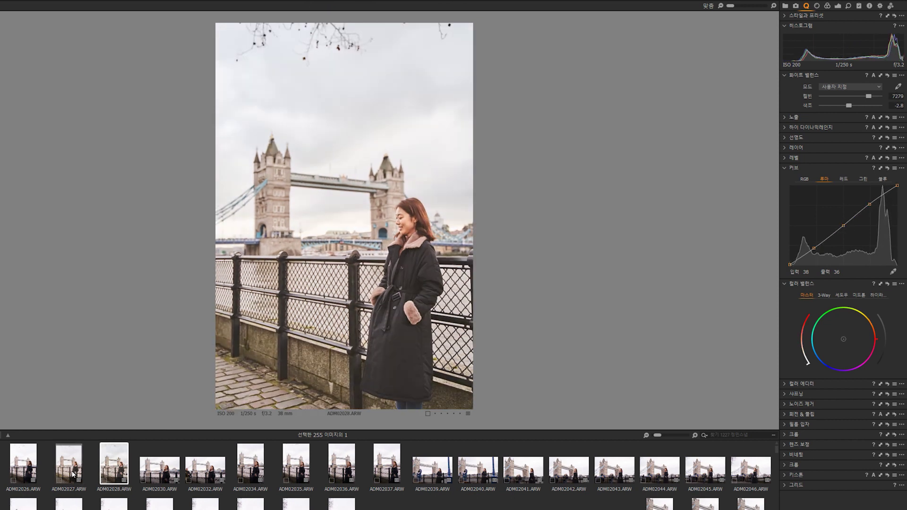
click(74, 474)
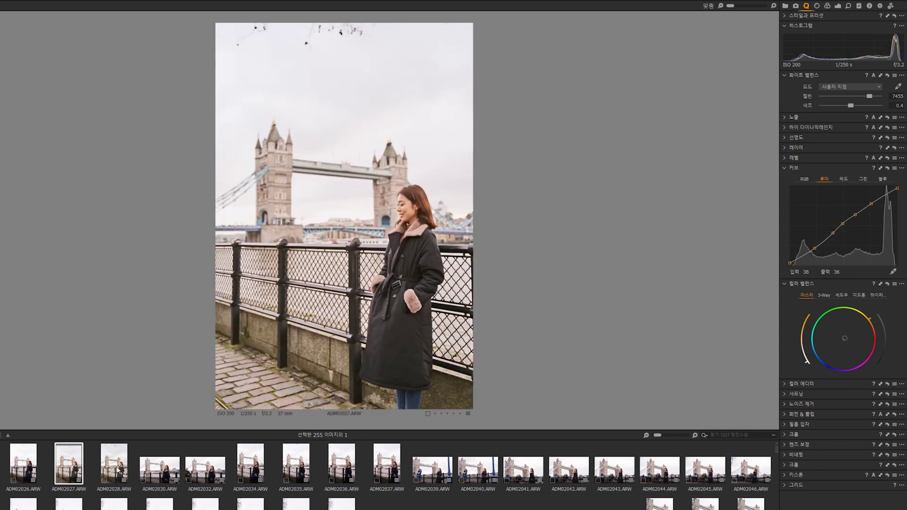
click(120, 465)
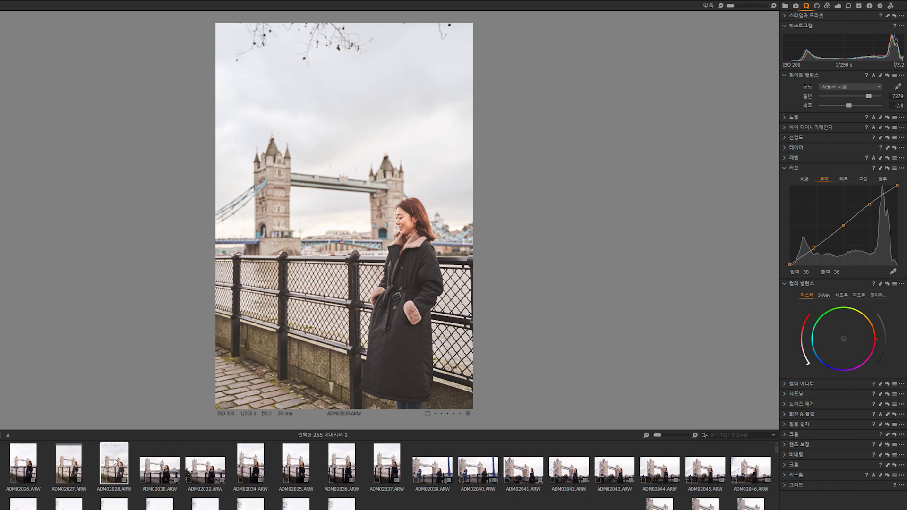
click(77, 475)
click(116, 477)
click(78, 476)
click(119, 466)
click(78, 469)
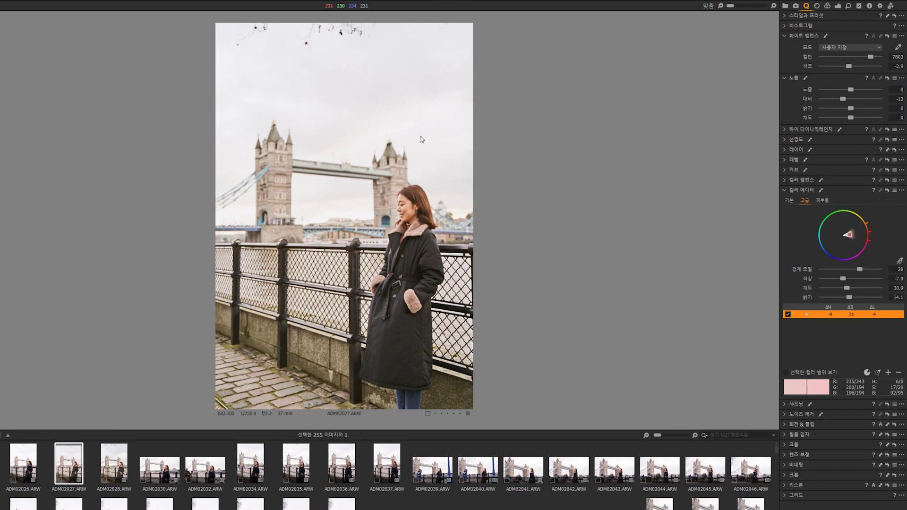
Open ADM02027.ARW for editing in Adobe Photoshop 2020 as a 16 bit TIFF in sRGB IEC61966-2.1 at 300 px/in
right_click(367, 224)
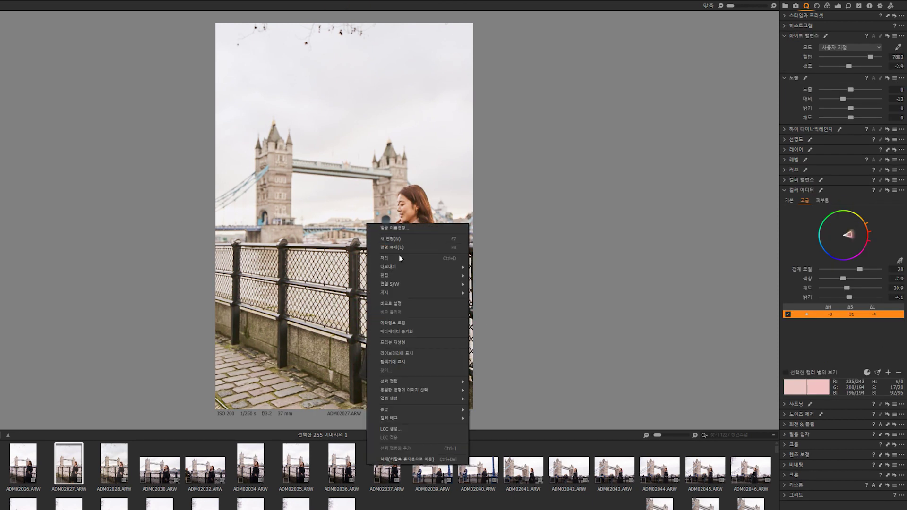
mouse_move(407, 267)
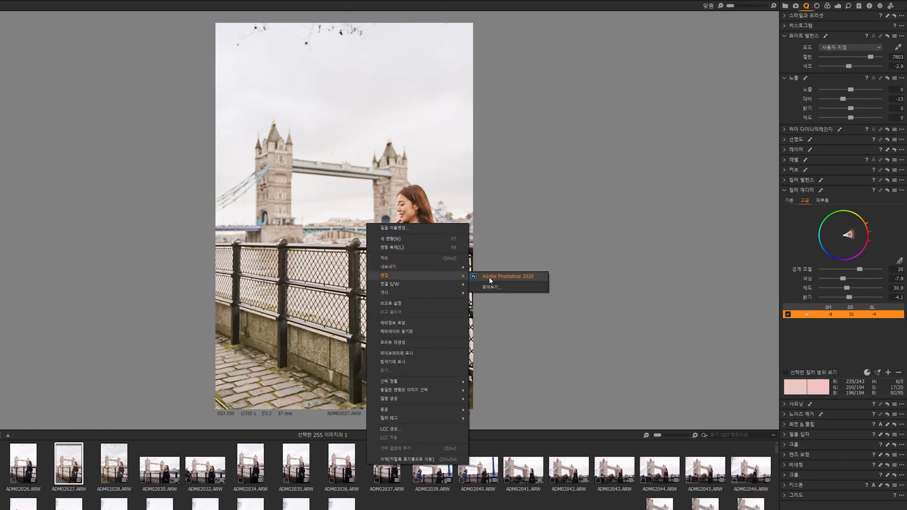
click(489, 277)
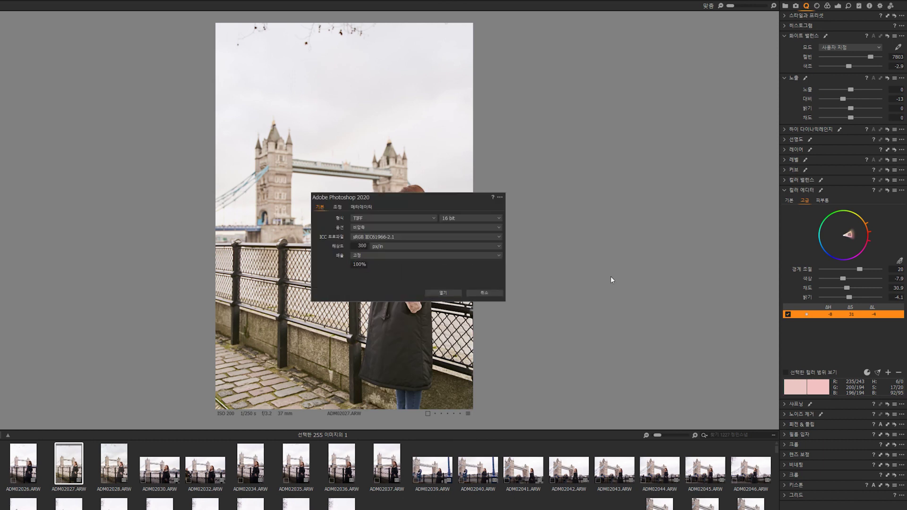
click(444, 292)
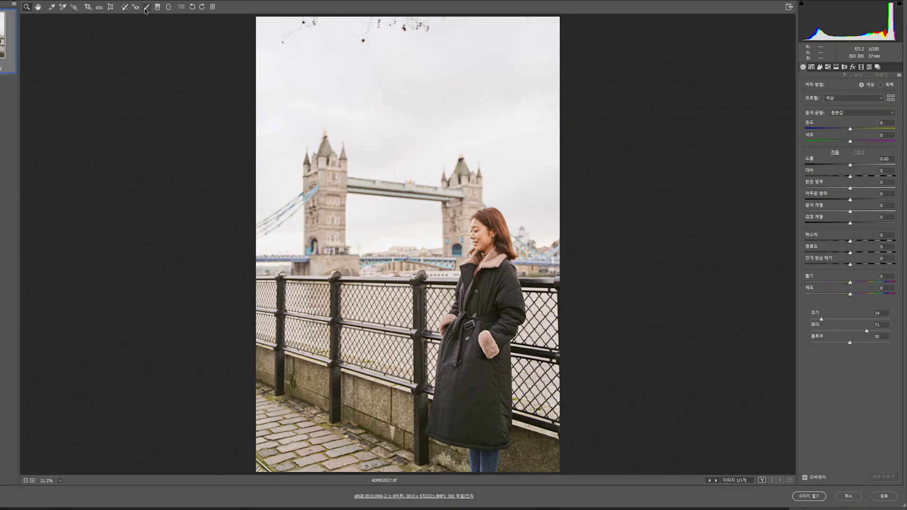
Prepare the adjustment brush for the woman's face at 200% magnification with a brush size of 4
key(ctrl+plus)
key(ctrl+plus)
key(ctrl+plus)
key(ctrl+plus)
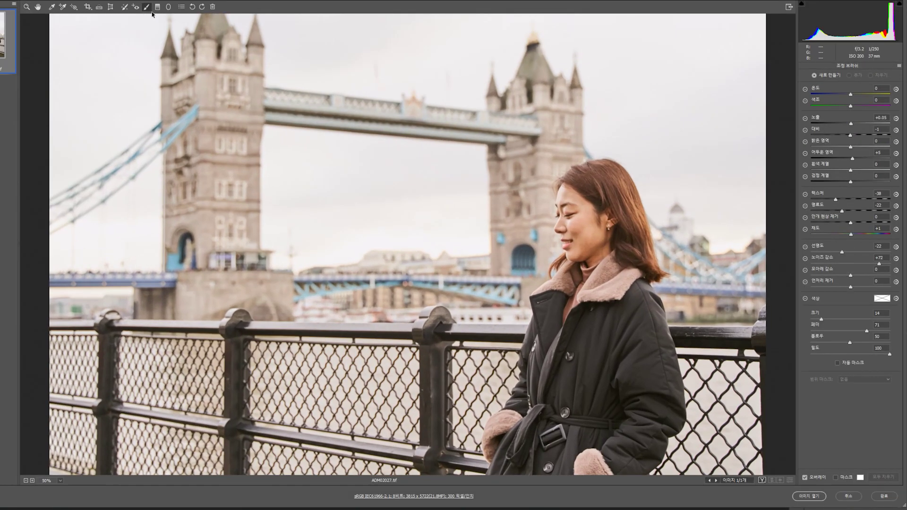
key(ctrl+plus)
key(ctrl+plus)
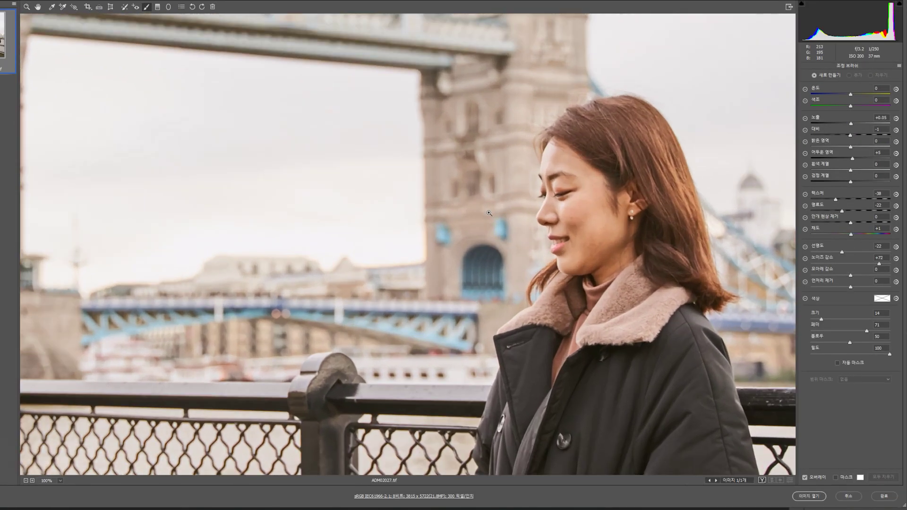
scroll(636, 225, right, 15)
scroll(652, 250, up, 5)
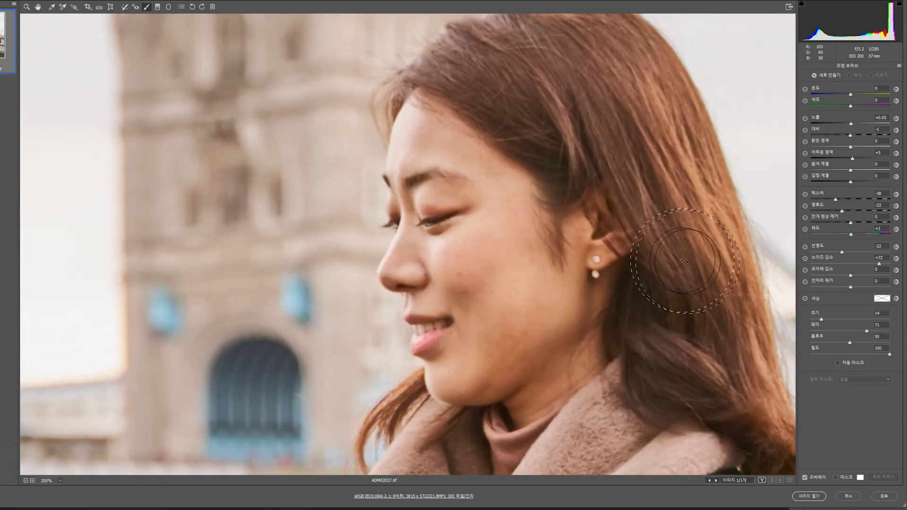
scroll(659, 253, down, 1)
key(bracketleft)
key(bracketleft)
key(bracketleft)
key(bracketleft)
key(bracketleft)
key(bracketleft)
key(bracketleft)
key(bracketleft)
key(bracketleft)
key(bracketleft)
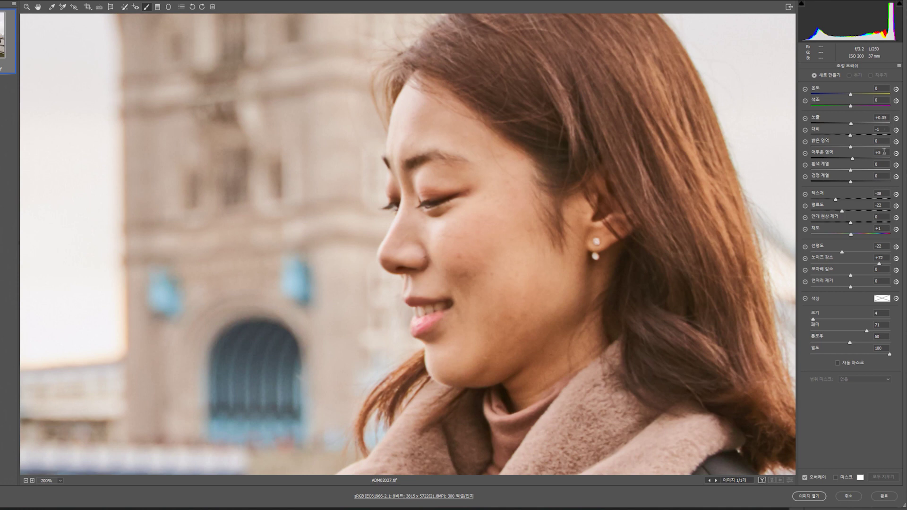
Set the adjustment brush to texture -26, noise reduction +58 and saturation 0
drag(845, 200, 870, 202)
drag(879, 263, 871, 266)
click(886, 228)
text(0)
Brush the skin smoothing over the cheek, jaw and chin, then reduce the brush size to 2 for the mouth area
drag(453, 283, 518, 253)
key(])
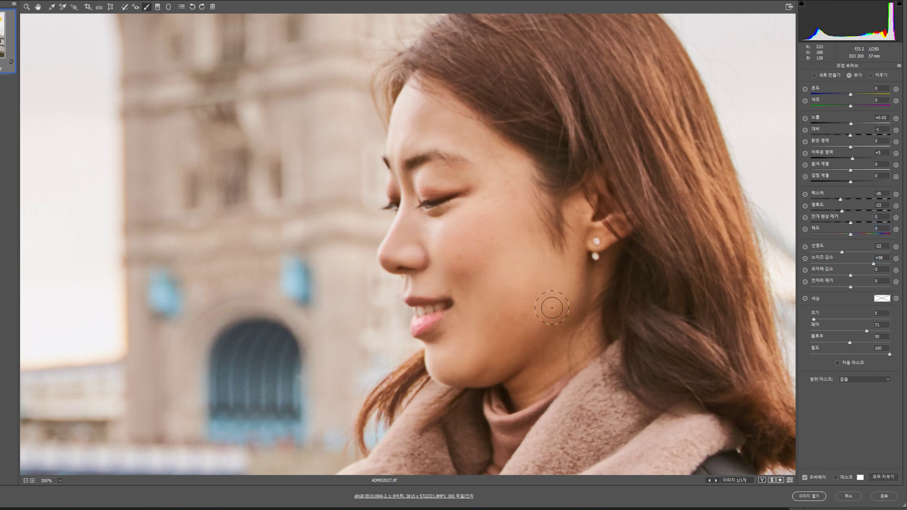
mouse_move(523, 368)
mouse_down()
mouse_move(570, 363)
mouse_move(528, 387)
mouse_move(458, 383)
mouse_move(457, 350)
mouse_up()
key([)
key([)
key([)
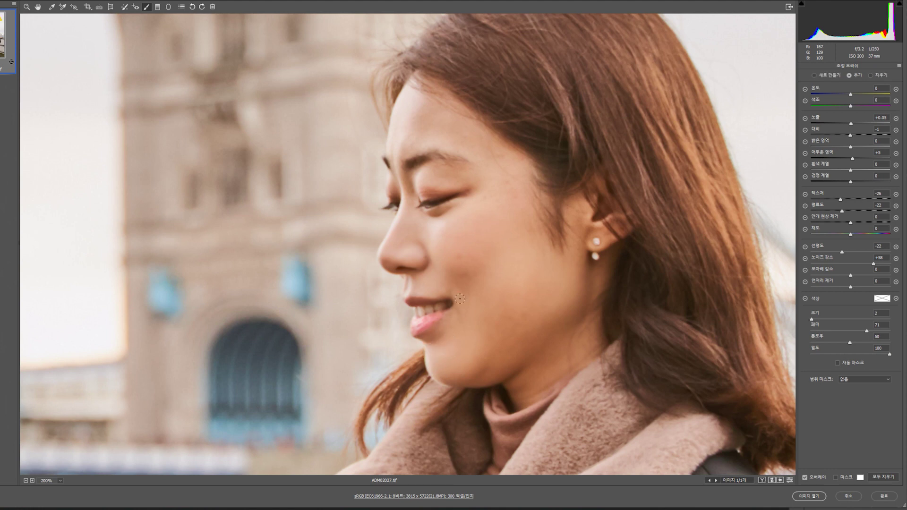
Smooth the rest of the facial skin with varying brush sizes and strengthen the effect to texture -70
key(])
key(])
key(])
key(])
scroll(490, 188, up, 1)
scroll(490, 188, up, 2)
scroll(405, 249, down, 3)
key([)
key([)
key([)
key(])
key(])
key(])
drag(829, 196, 830, 211)
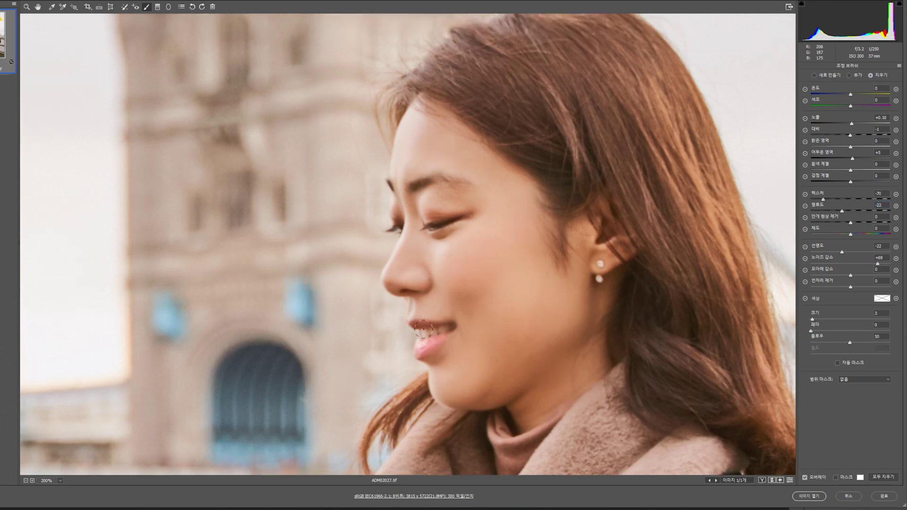
Erase the smoothing from the mouth, eyes and eyebrow, and open the retouched image in Photoshop
mouse_move(424, 329)
mouse_down()
mouse_move(416, 350)
mouse_move(441, 335)
mouse_move(417, 342)
mouse_move(409, 323)
mouse_up()
mouse_move(430, 227)
mouse_down()
mouse_move(443, 224)
mouse_move(377, 232)
mouse_up()
alt+right_click(411, 190)
drag(411, 189, 413, 189)
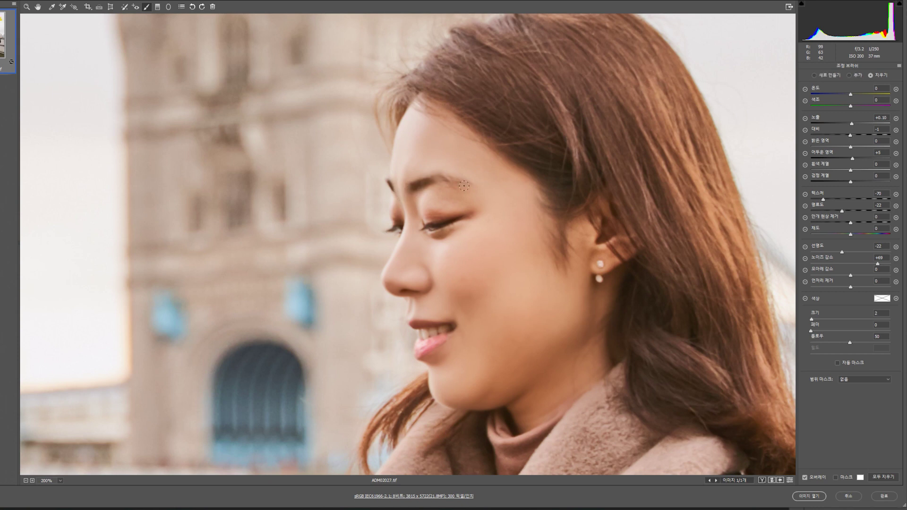
click(805, 499)
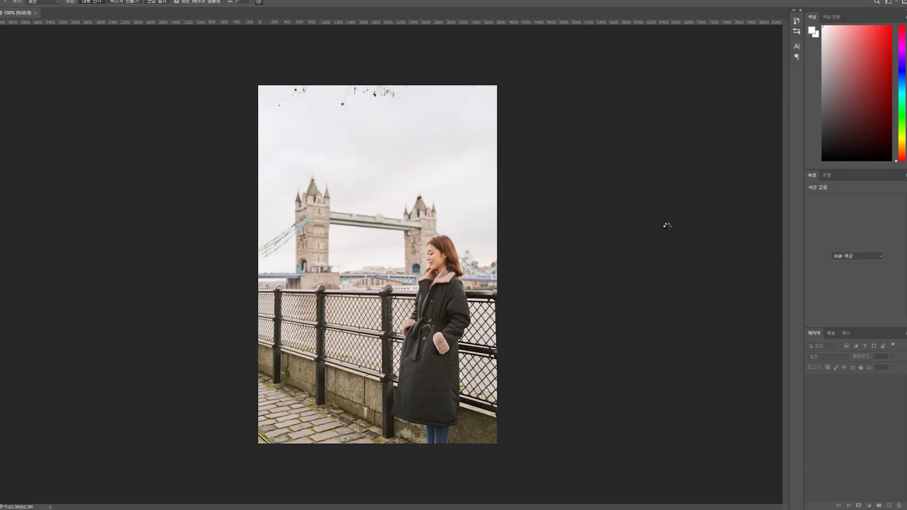
Inspect the retouched face up close and the whole image at full view
key(ctrl+plus)
key(ctrl+plus)
key(ctrl+plus)
key(ctrl+plus)
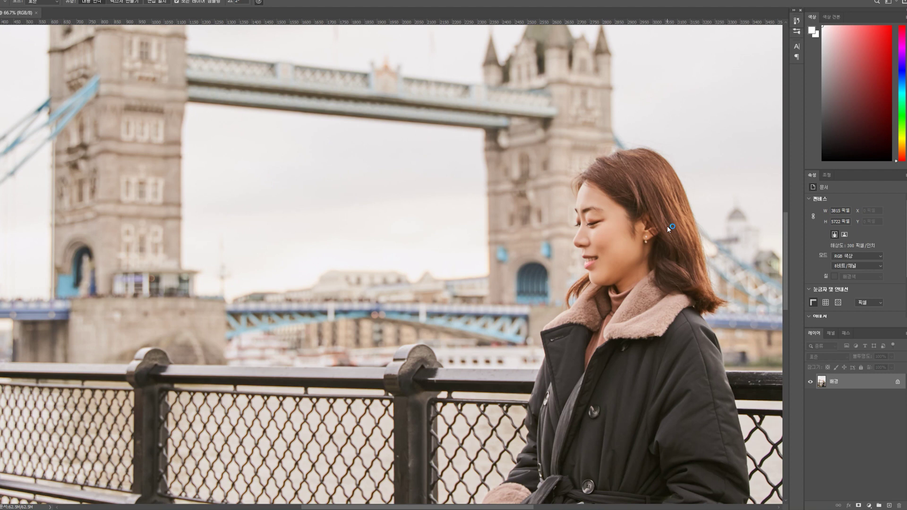
key(ctrl+minus)
key(ctrl+minus)
key(ctrl+minus)
key(ctrl+minus)
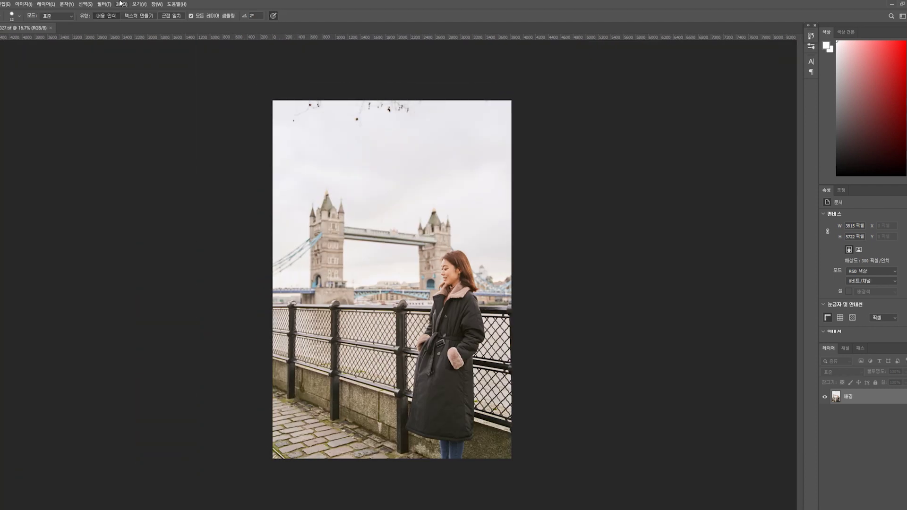
Send the image from Photoshop to the Skylum Software Luminar filter
click(102, 5)
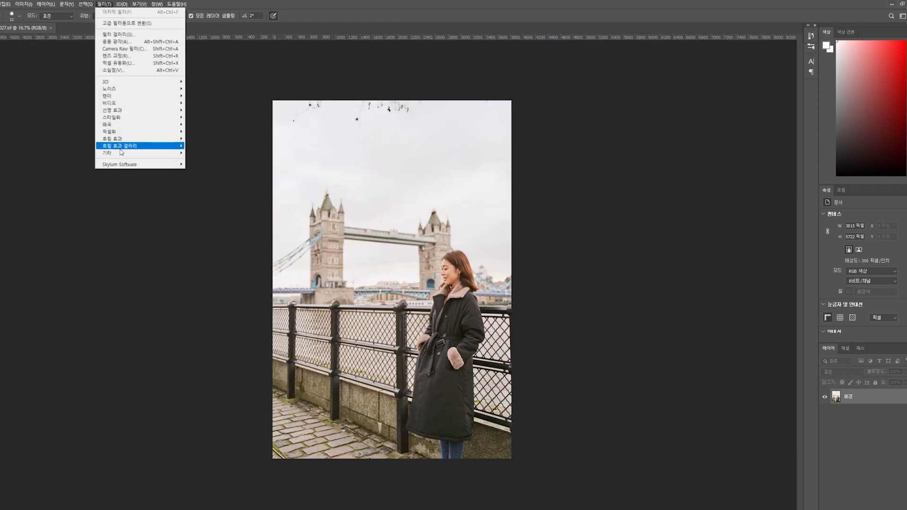
mouse_move(126, 164)
click(205, 164)
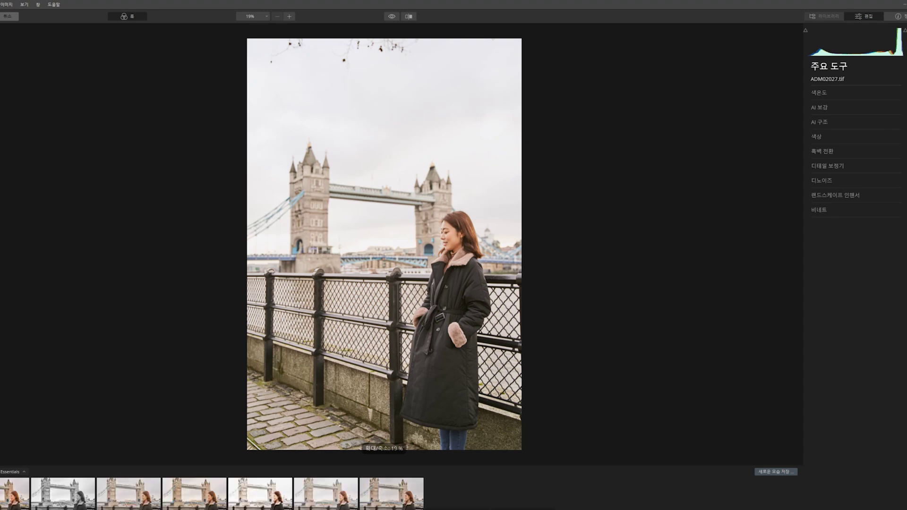
click(883, 258)
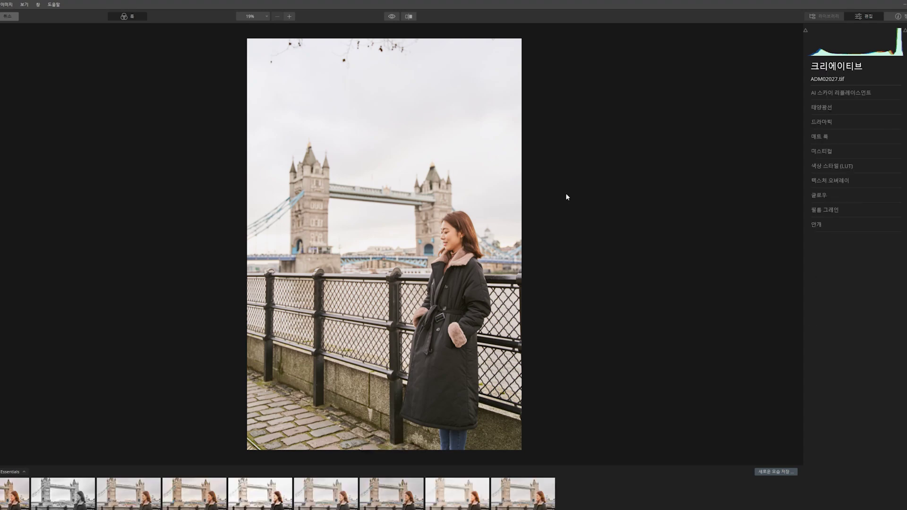
click(822, 94)
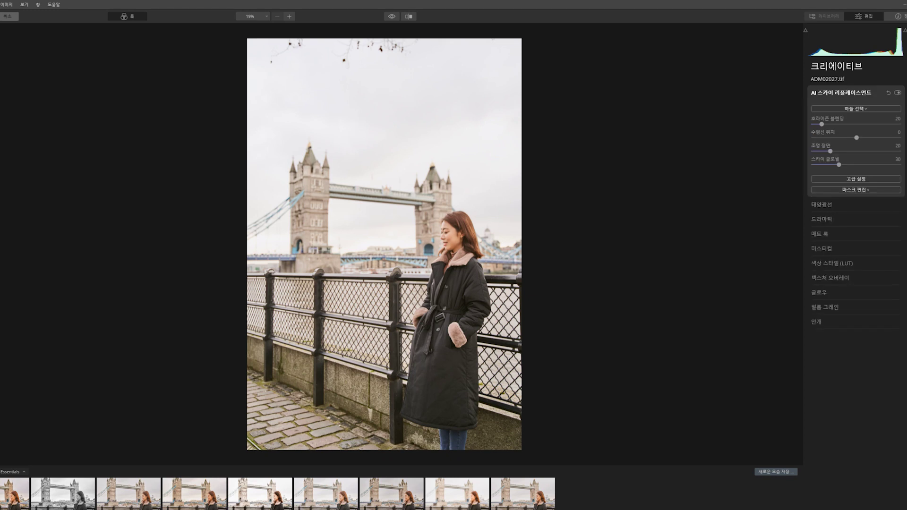
click(906, 94)
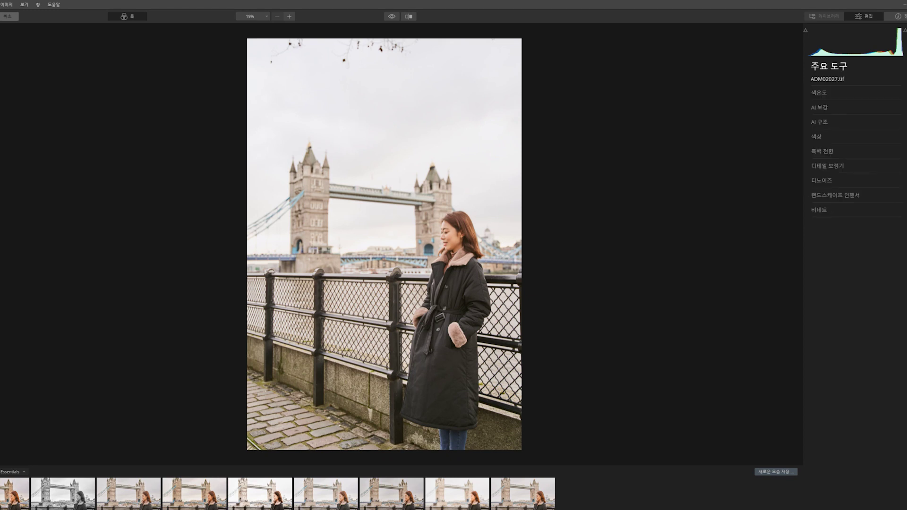
Replace the overcast sky with Sunset 1 using AI Sky Replacement and expand its advanced settings
mouse_move(905, 258)
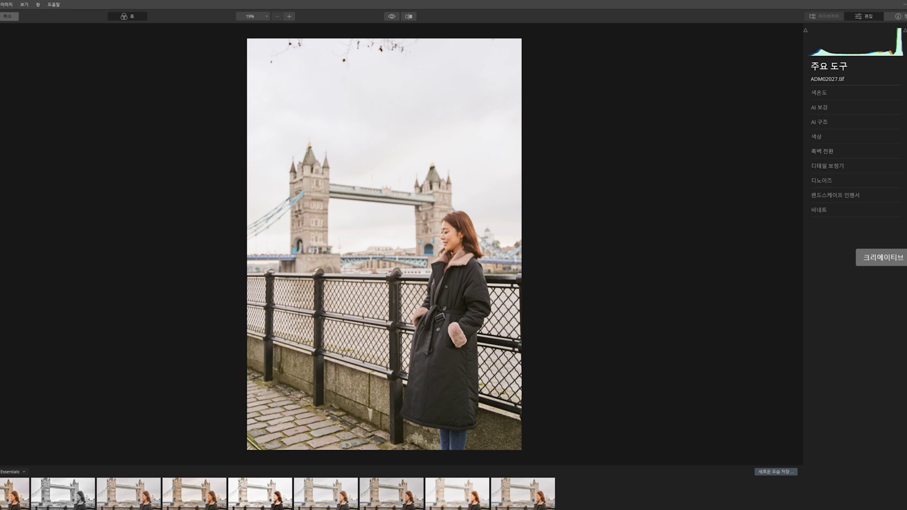
click(898, 257)
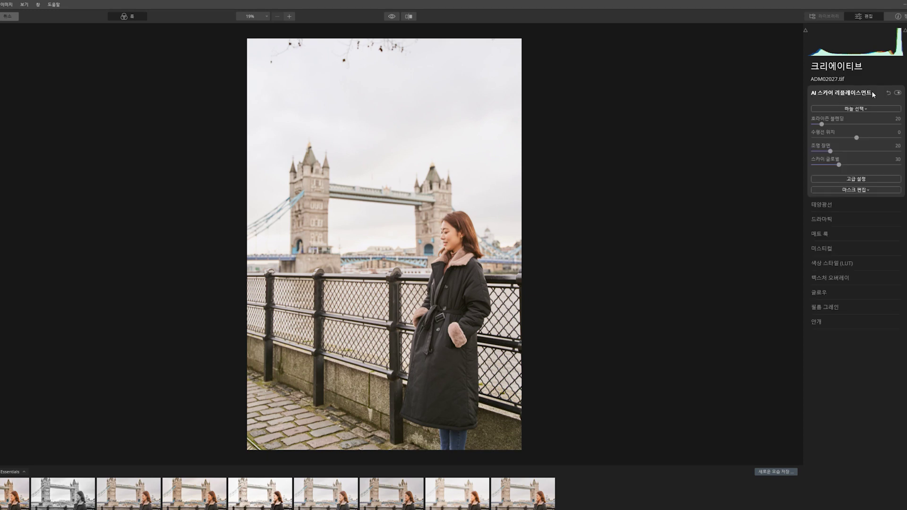
click(867, 110)
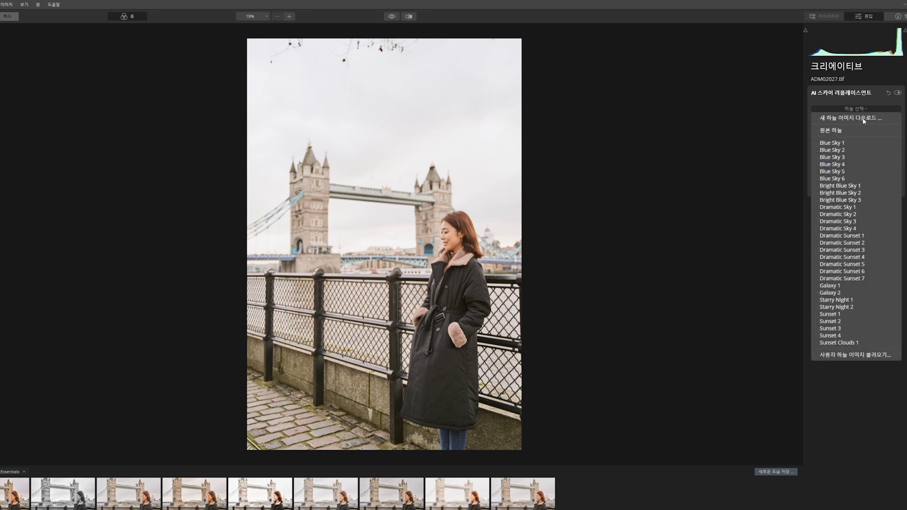
click(833, 315)
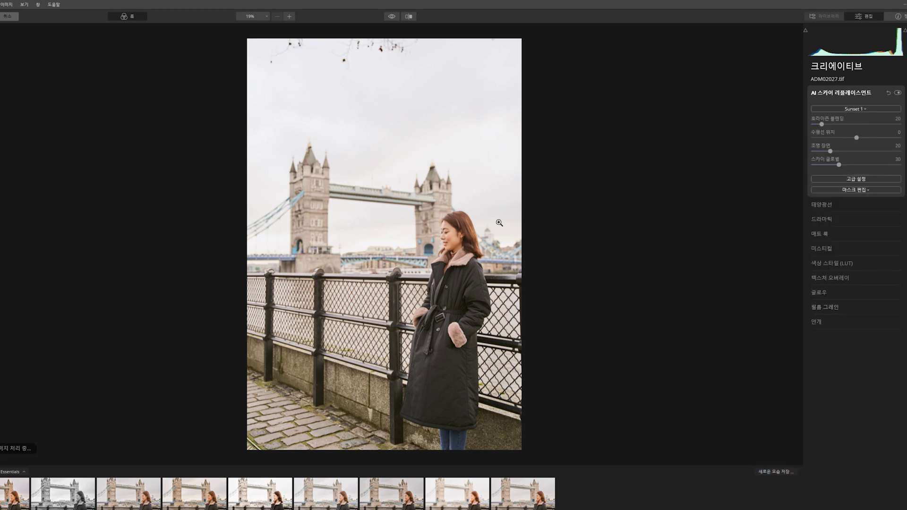
scroll(491, 246, up, 1)
scroll(491, 245, down, 1)
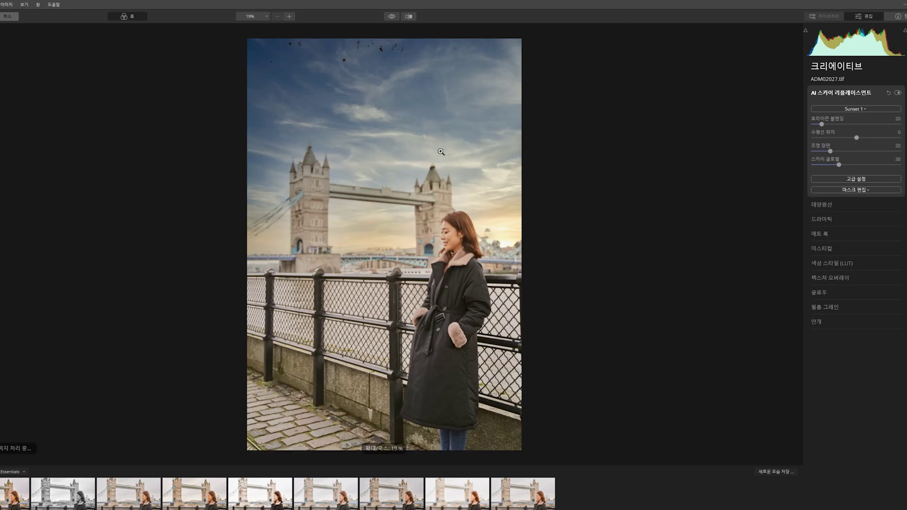
click(858, 179)
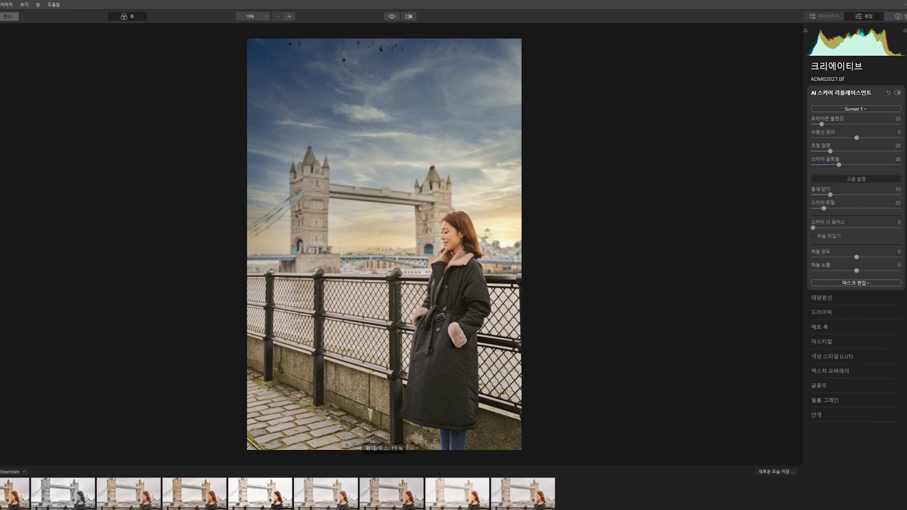
Examine how the new sky blends around the bridge towers, the horizon and the woman
scroll(389, 278, up, 9)
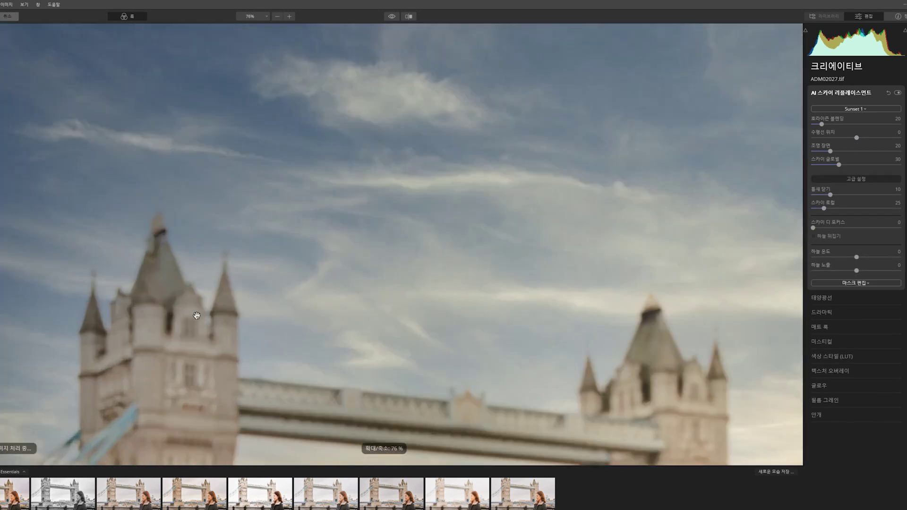
scroll(389, 278, down, 9)
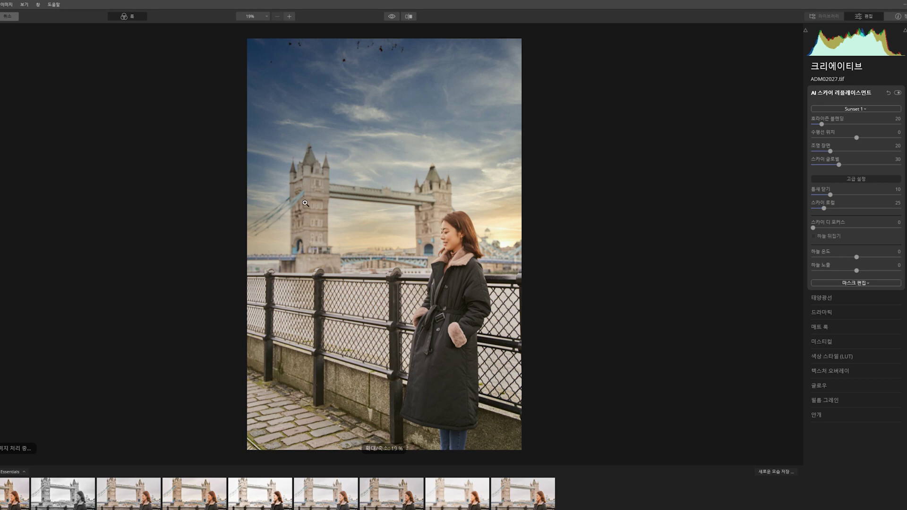
scroll(331, 213, up, 4)
scroll(331, 213, down, 4)
scroll(345, 210, up, 4)
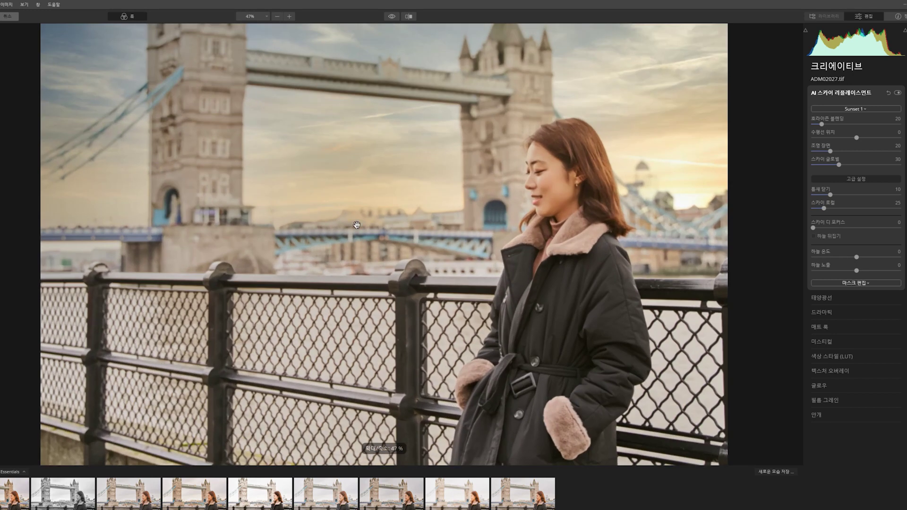
scroll(356, 206, down, 4)
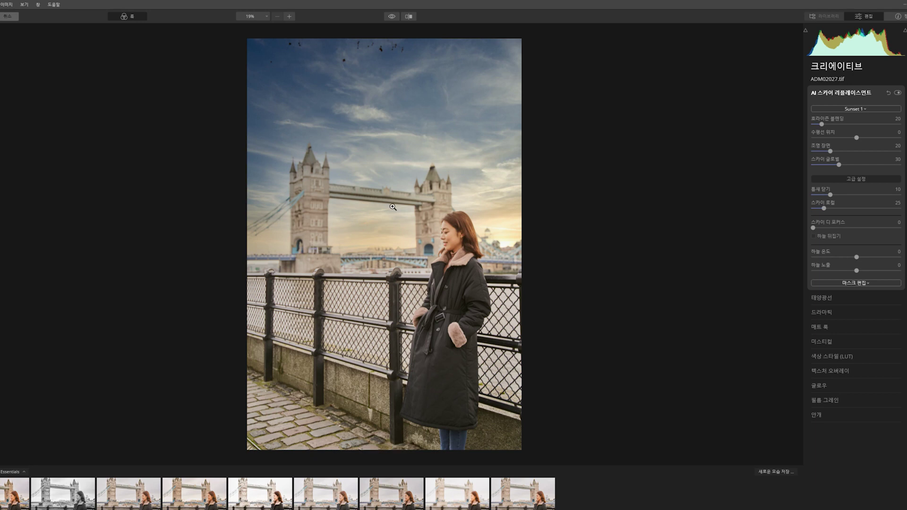
scroll(329, 197, up, 4)
scroll(365, 187, down, 4)
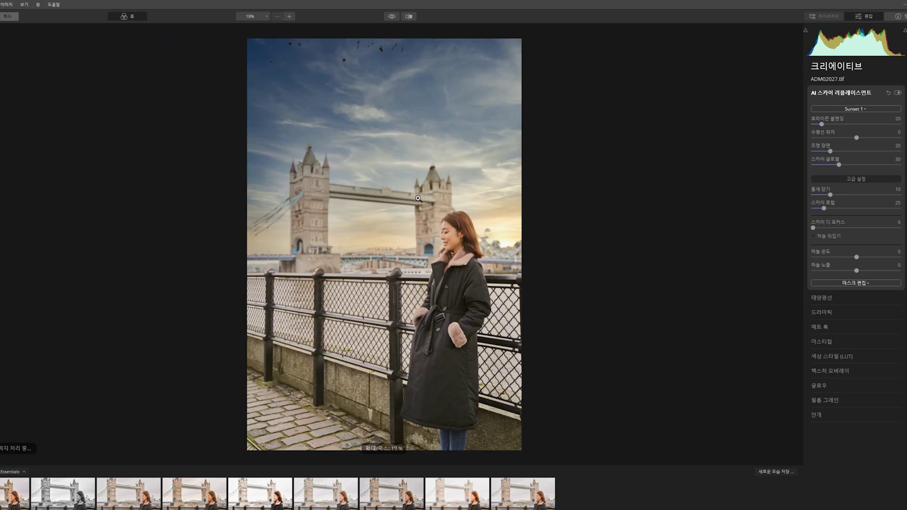
Set the replacement sky's exposure to 100, temperature to 11 and defocus to 68
mouse_move(878, 265)
mouse_down()
mouse_move(903, 266)
mouse_move(864, 261)
mouse_up()
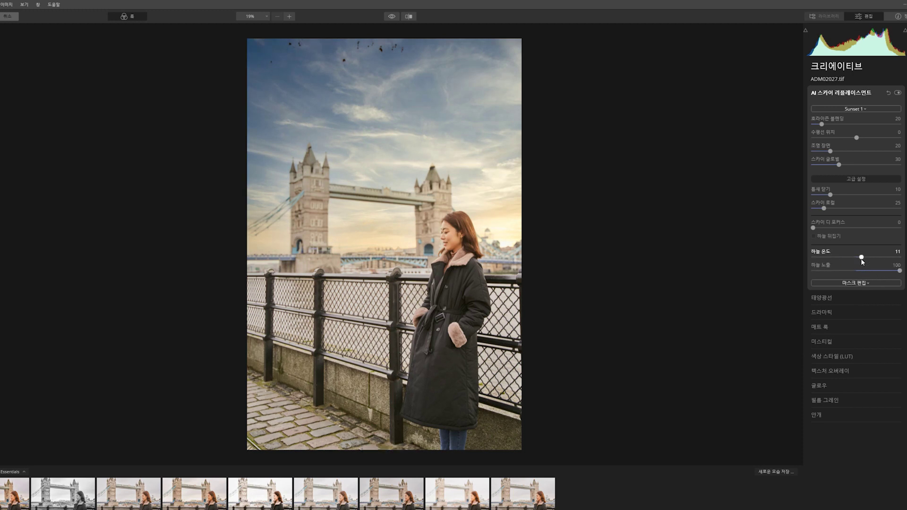
key(ctrl+equal)
key(ctrl+equal)
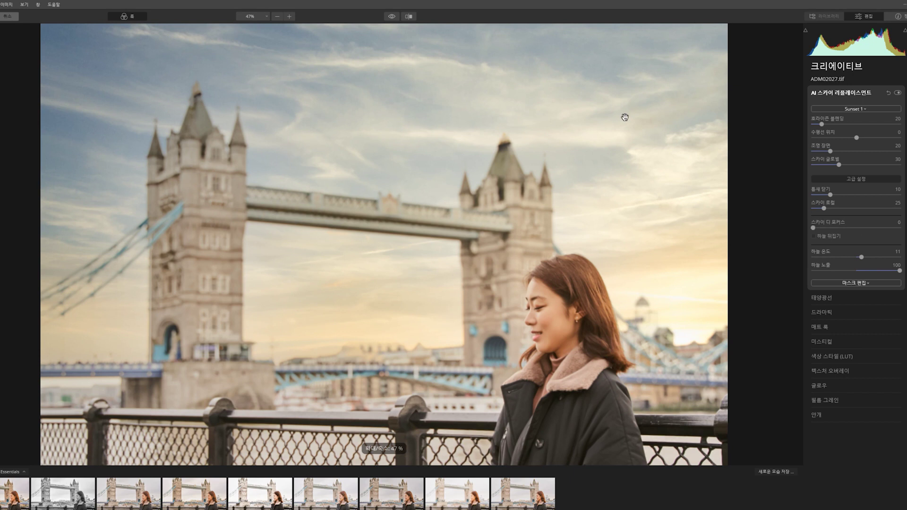
click(900, 228)
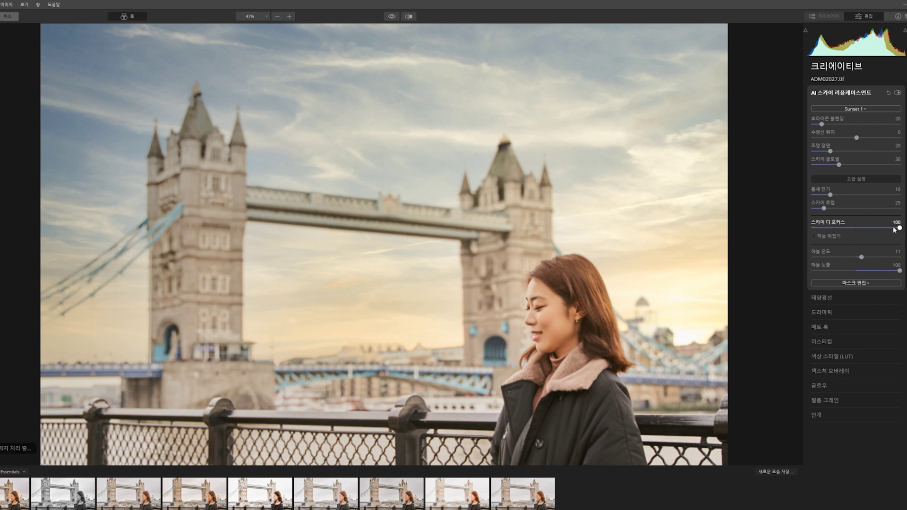
click(872, 229)
scroll(490, 238, down, 5)
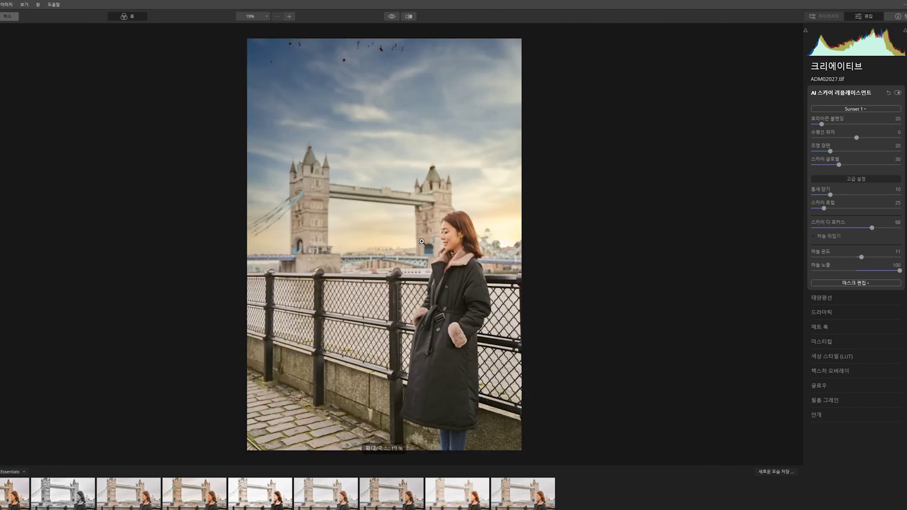
Check the edge between the defocused sky and the distant buildings behind the bridge railing
scroll(485, 270, up, 5)
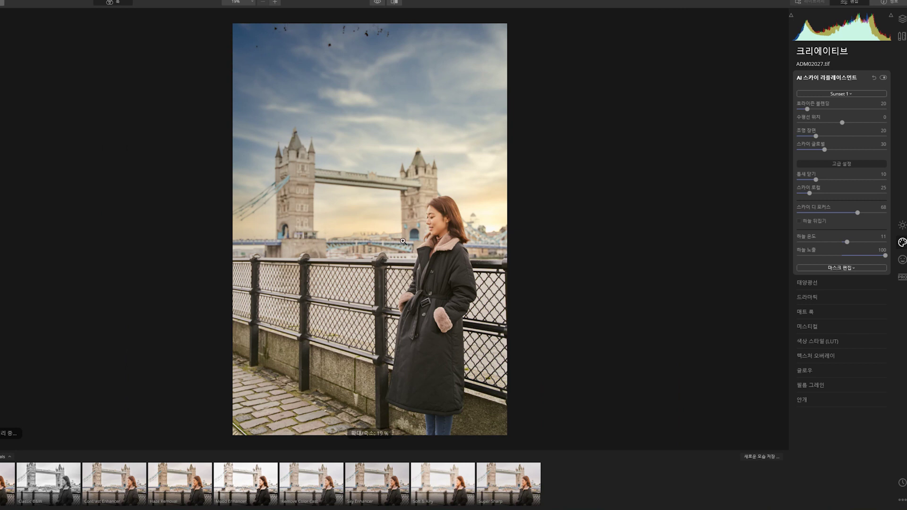
scroll(403, 242, up, 2)
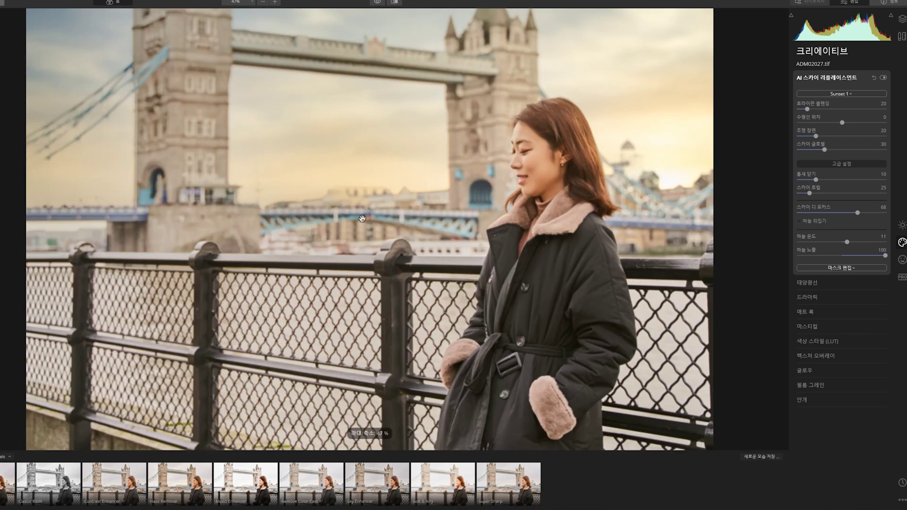
scroll(361, 222, up, 2)
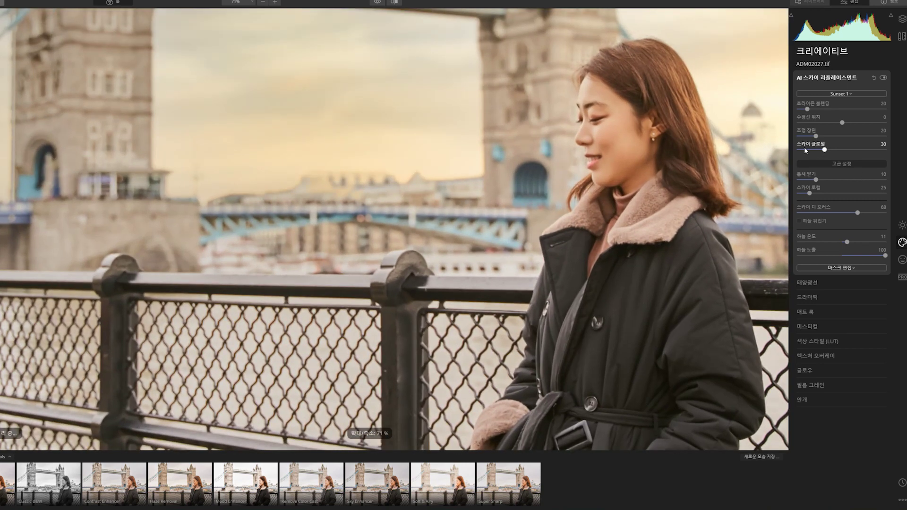
scroll(308, 177, up, 4)
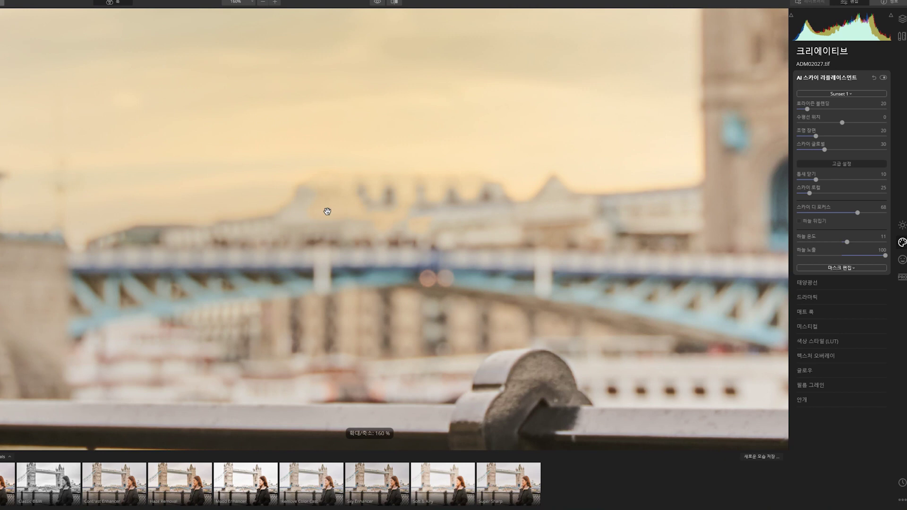
scroll(328, 208, down, 4)
scroll(653, 194, up, 3)
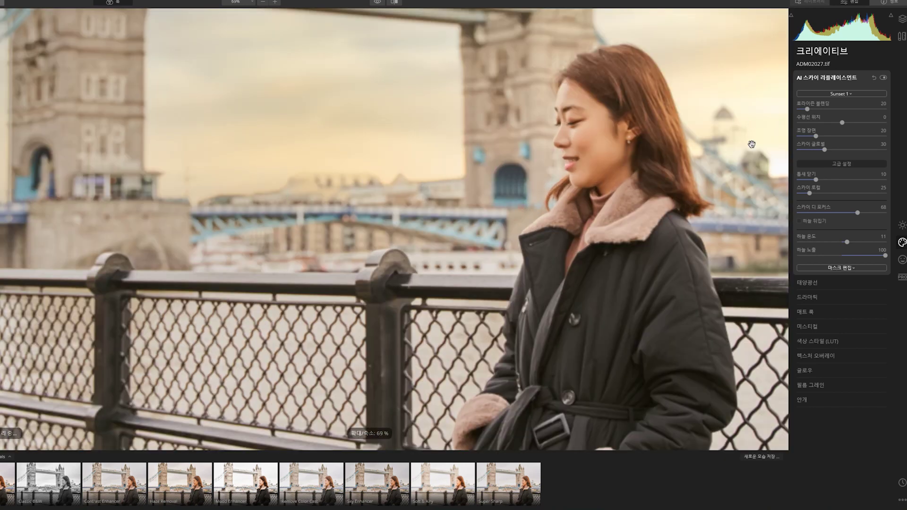
scroll(314, 170, up, 1)
Compare Sky Global strengths of 63, 85 and 0, and settle on 16
drag(825, 149, 814, 150)
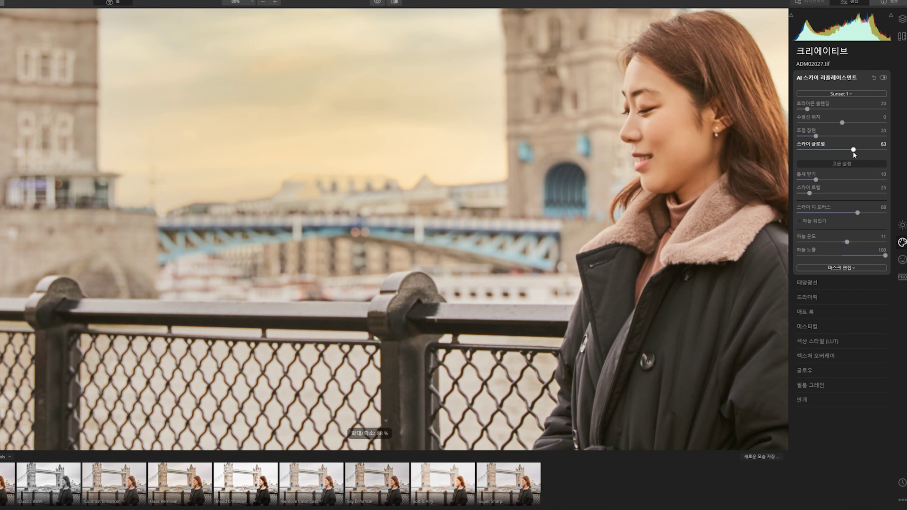
click(873, 149)
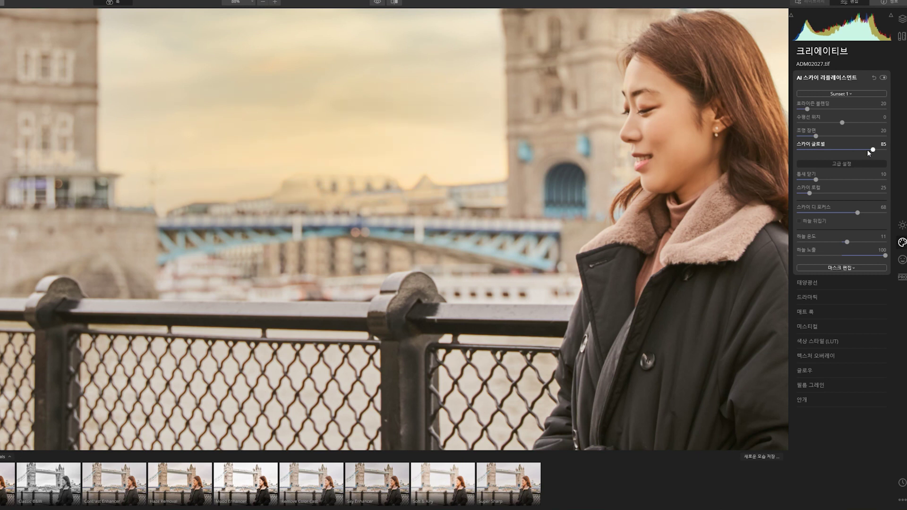
drag(807, 151, 792, 151)
key(ctrl+0)
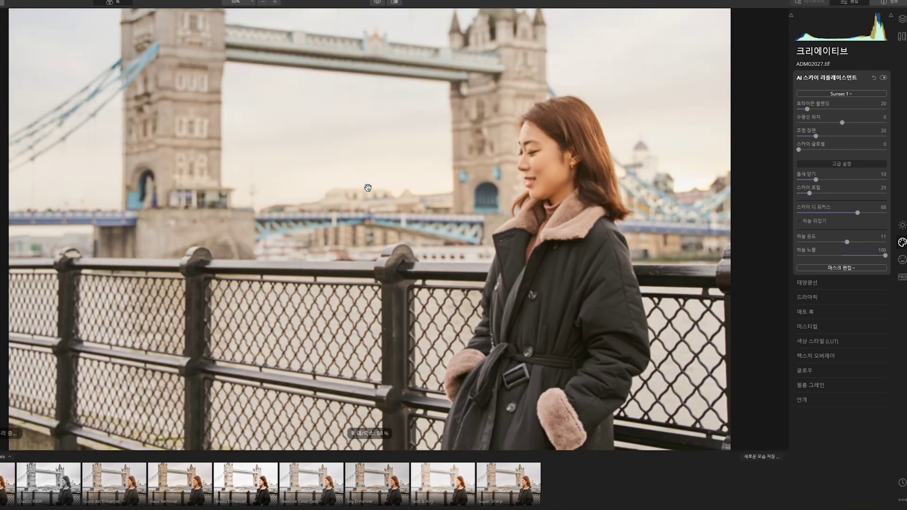
click(818, 150)
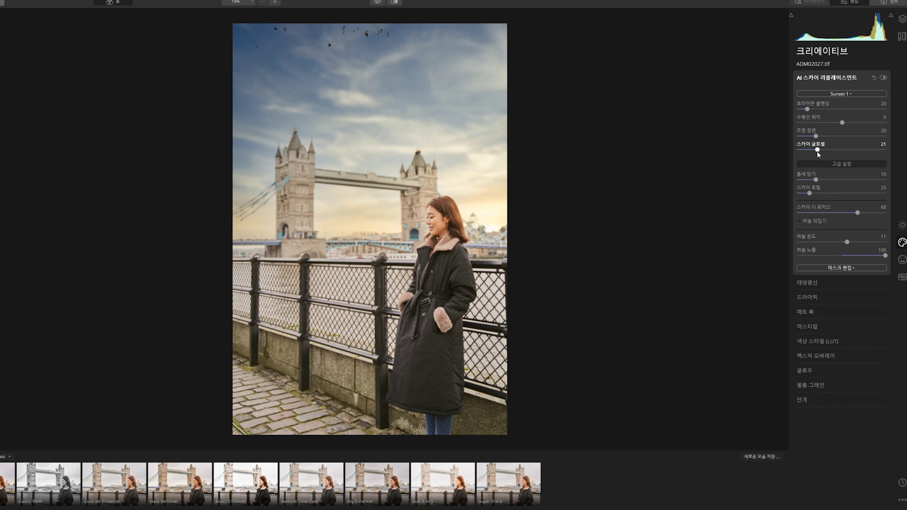
Review the reduced Sky Global effect on the skyline and the woman up close and in the whole image
scroll(352, 208, up, 6)
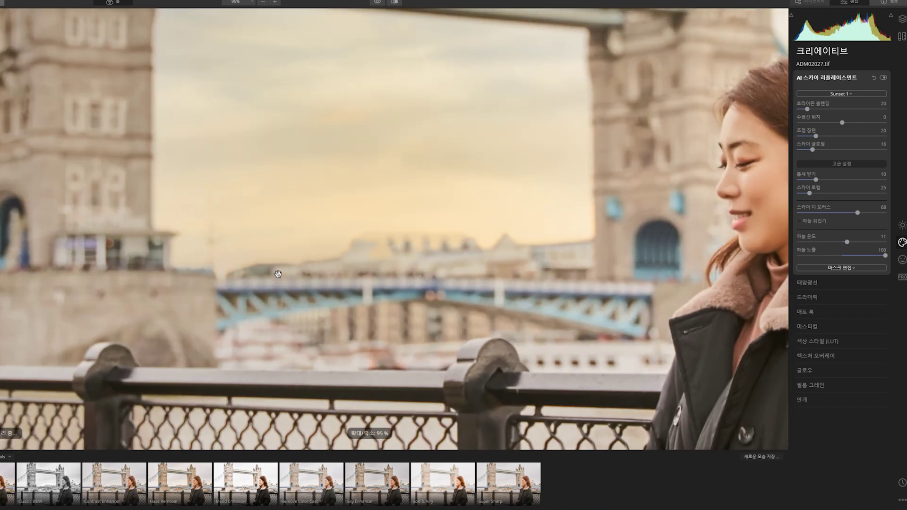
scroll(282, 273, up, 3)
scroll(466, 245, down, 6)
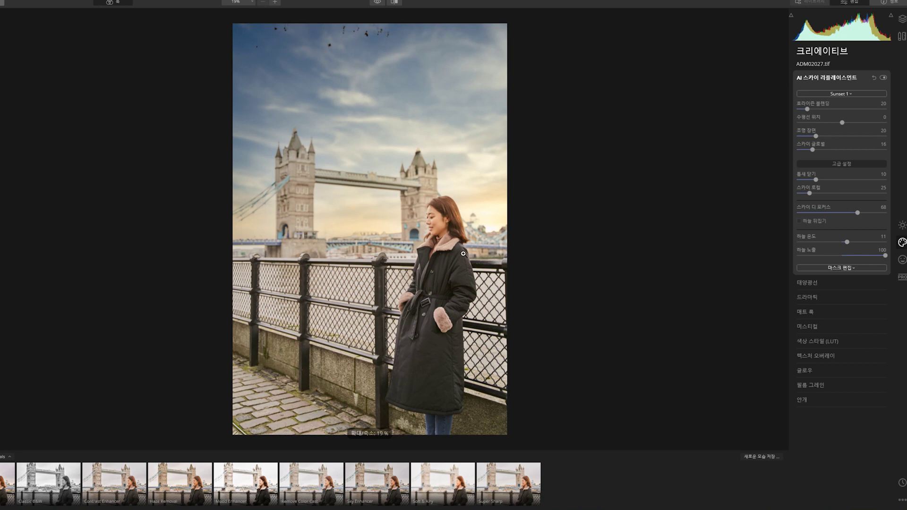
scroll(423, 244, up, 1)
scroll(423, 244, up, 2)
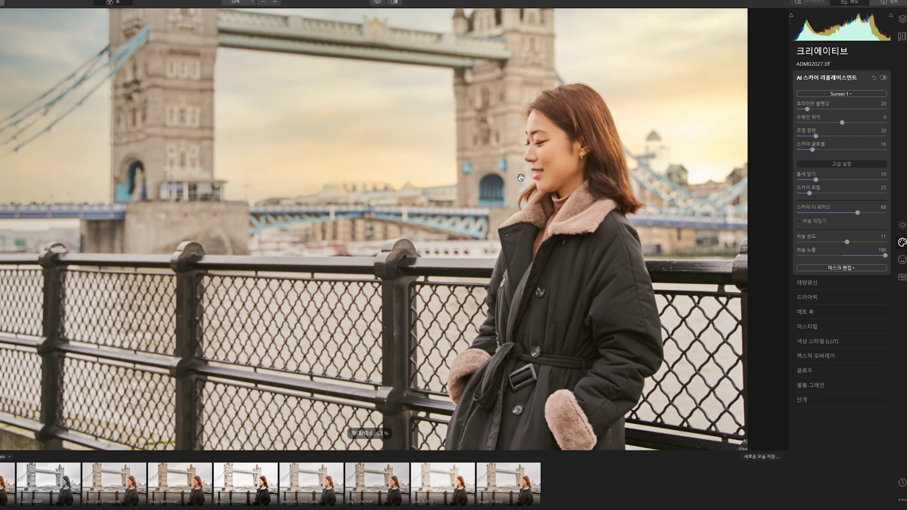
scroll(466, 132, down, 3)
scroll(467, 133, down, 1)
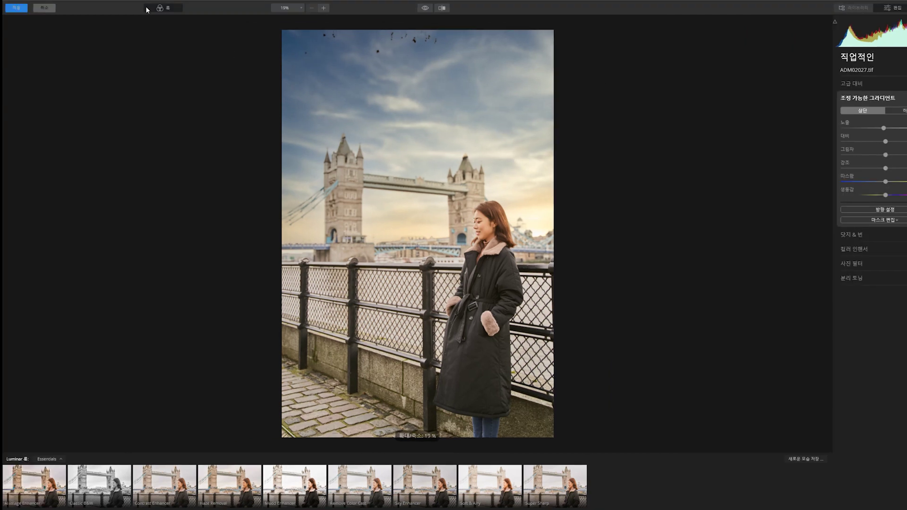
Apply the Luminar sky replacement to the Photoshop document and compare the photo's original and edited states in its history
click(16, 8)
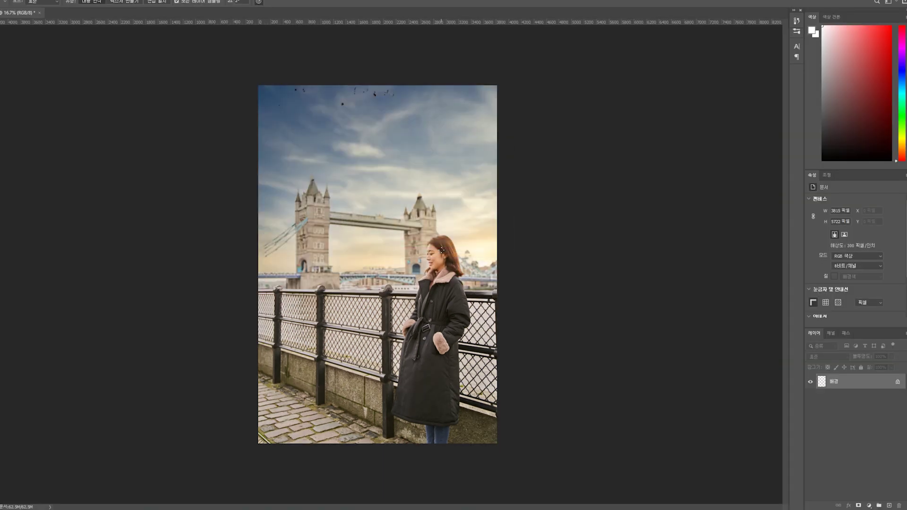
click(797, 21)
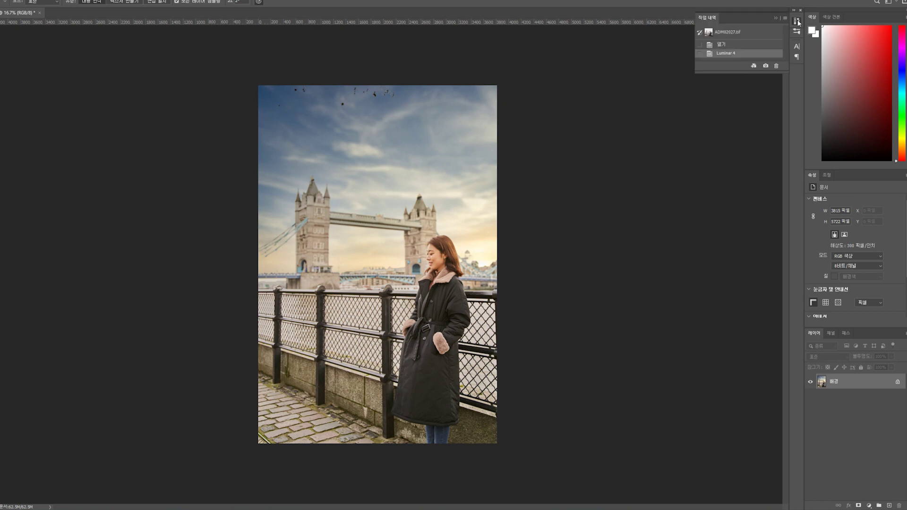
click(742, 33)
key(ctrl+z)
click(765, 34)
key(ctrl+z)
click(797, 22)
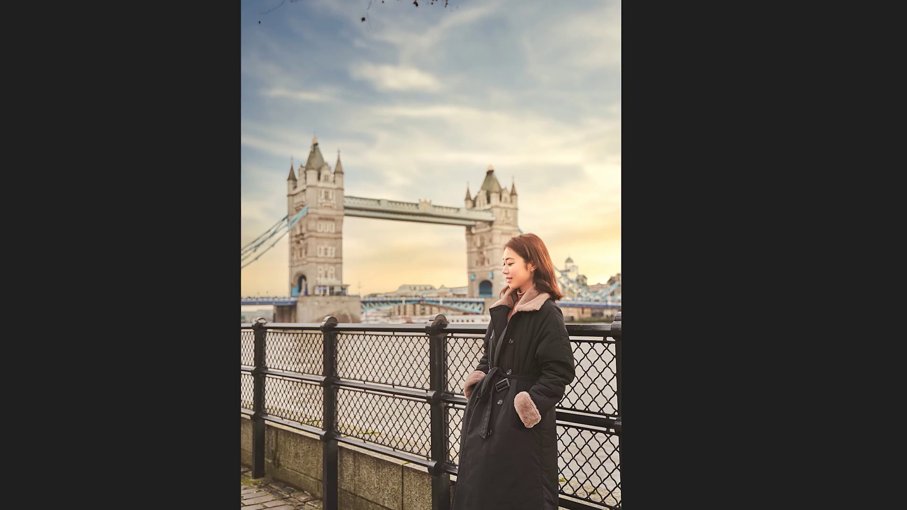
Place the finished reference picture in a smaller window over the Photoshop document and compare the bridge and sky with the new edit
drag(660, 138, 852, 247)
drag(745, 324, 712, 313)
click(431, 265)
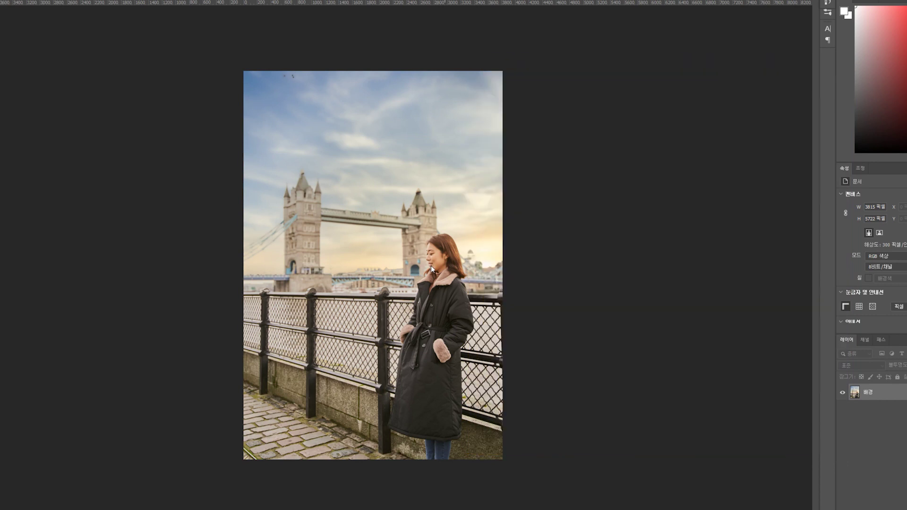
key(ctrl+plus)
key(ctrl+plus)
key(alt+Tab)
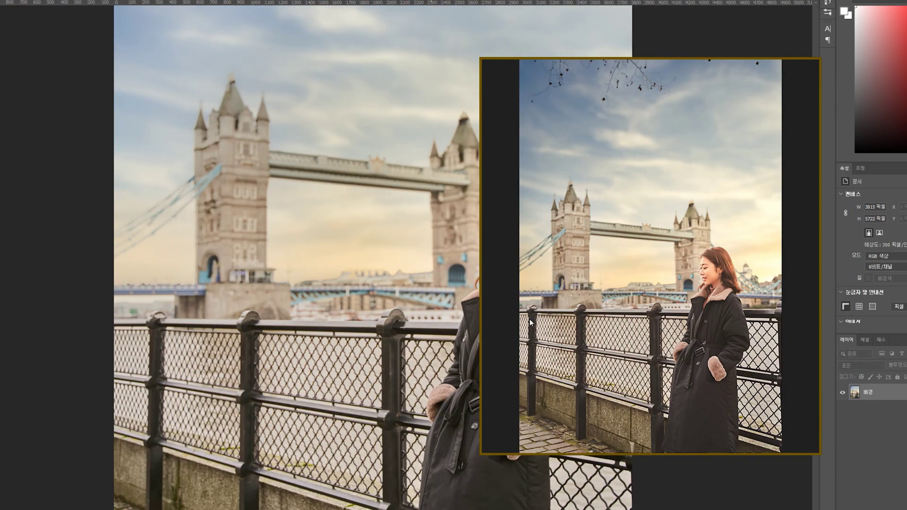
key(alt+Tab)
key(ctrl+minus)
key(ctrl+minus)
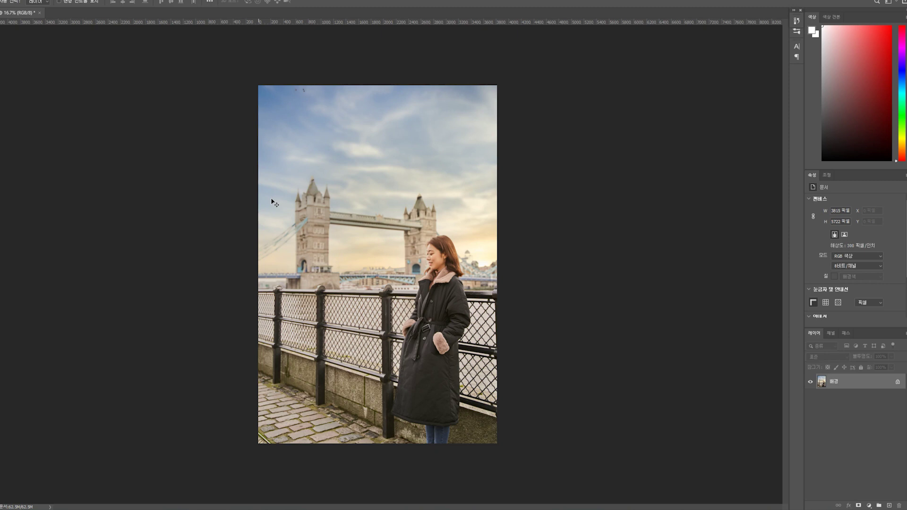
Switch to Capture One and view the landscape portrait ADM02030.ARW
click(179, 509)
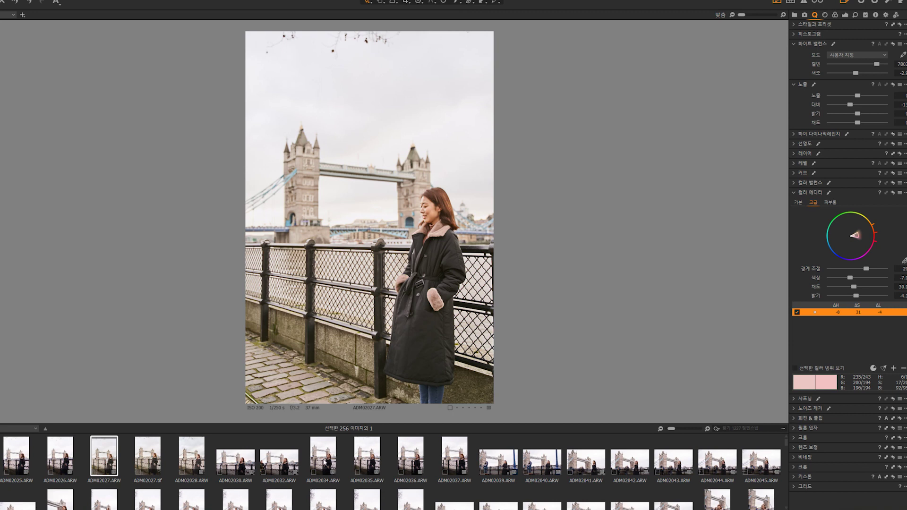
click(325, 461)
click(217, 478)
click(224, 467)
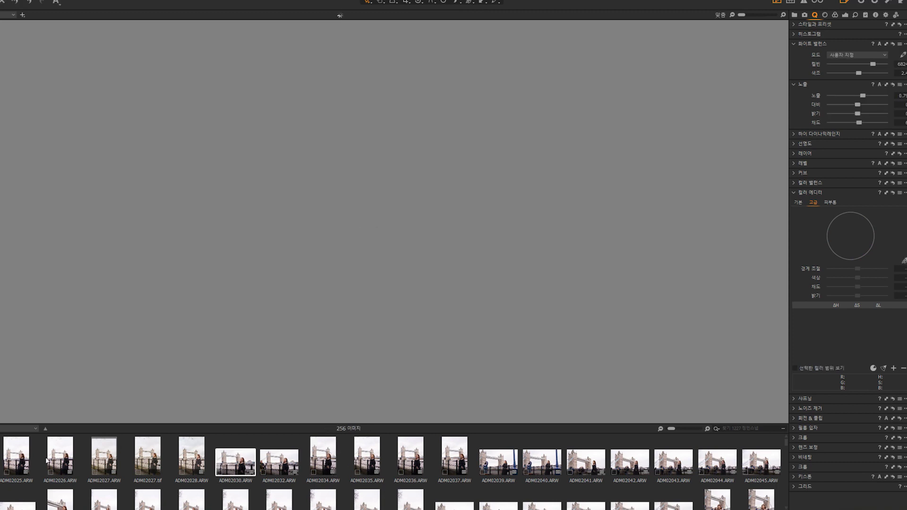
click(235, 461)
Find the photo ADM02226.ARW of the woman facing the river and examine it up close and in the whole image
scroll(212, 456, down, 2)
scroll(412, 494, down, 7)
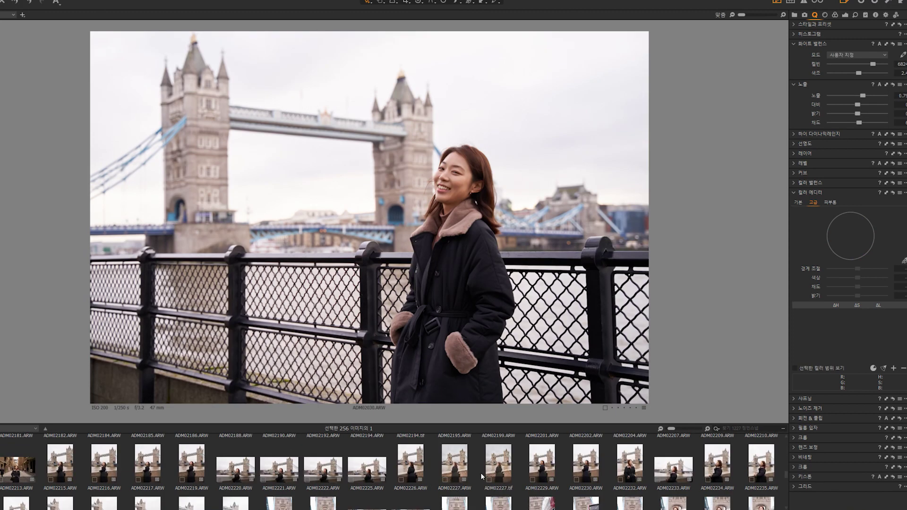
click(465, 474)
click(423, 473)
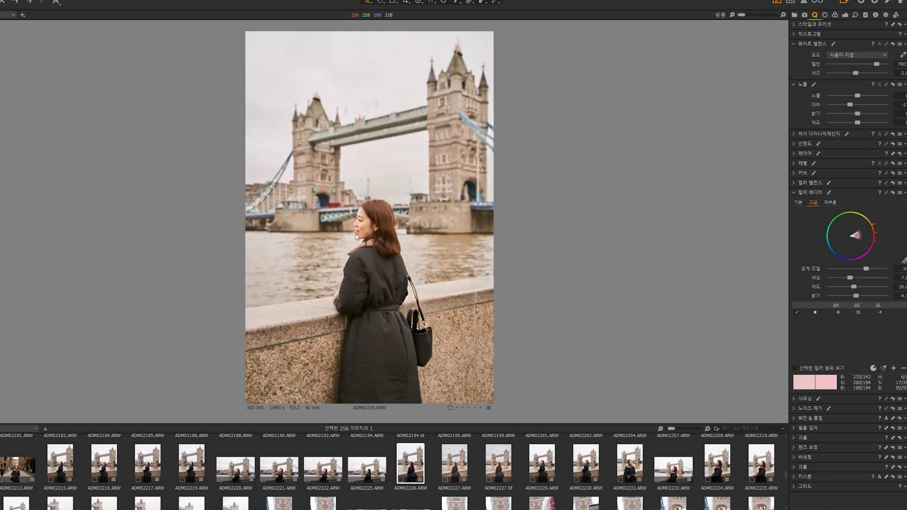
scroll(901, 63, down, 1)
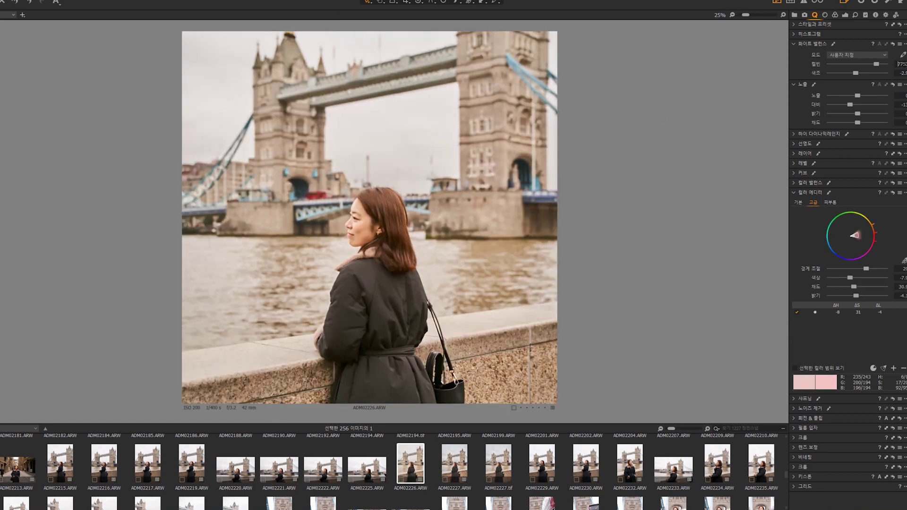
right_click(334, 191)
mouse_move(416, 238)
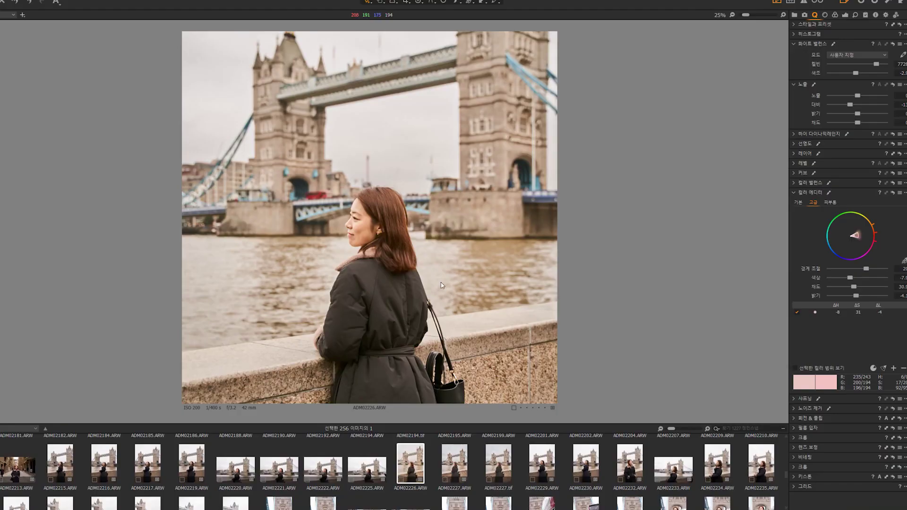
scroll(385, 208, down, 1)
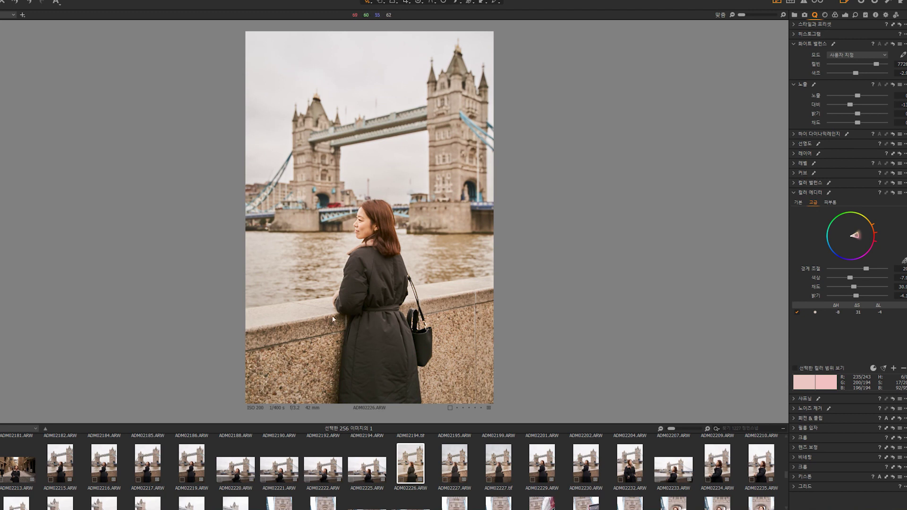
mouse_move(181, 509)
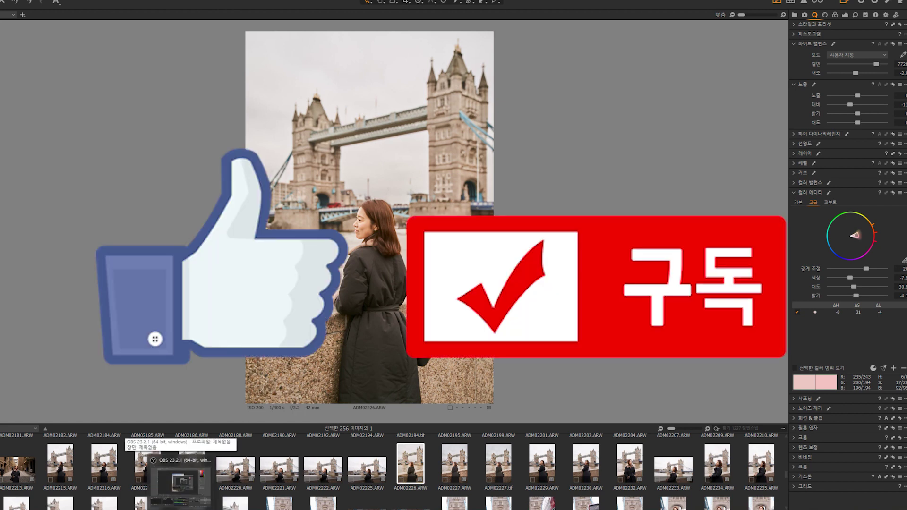